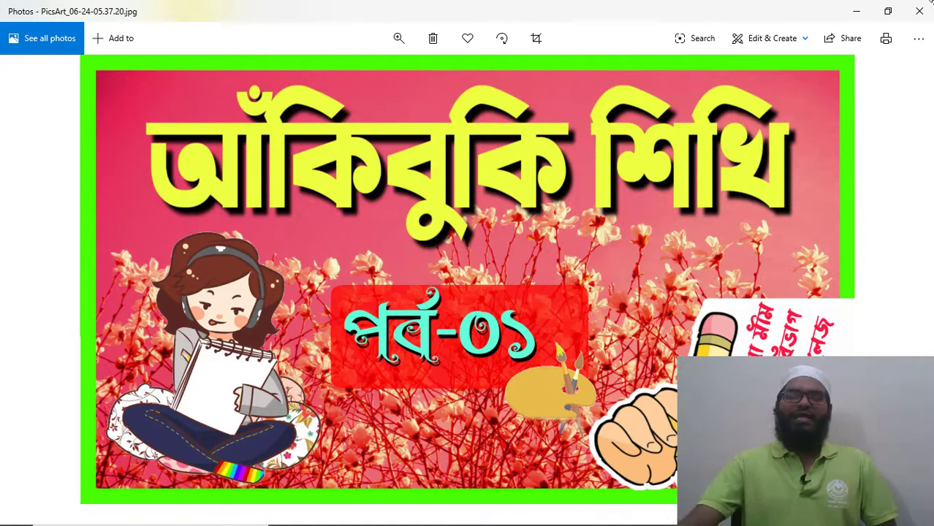
Close the thumbnail image, put away the Youtube Class Upload folder window and switch to the browser's blank new tab.
click(919, 11)
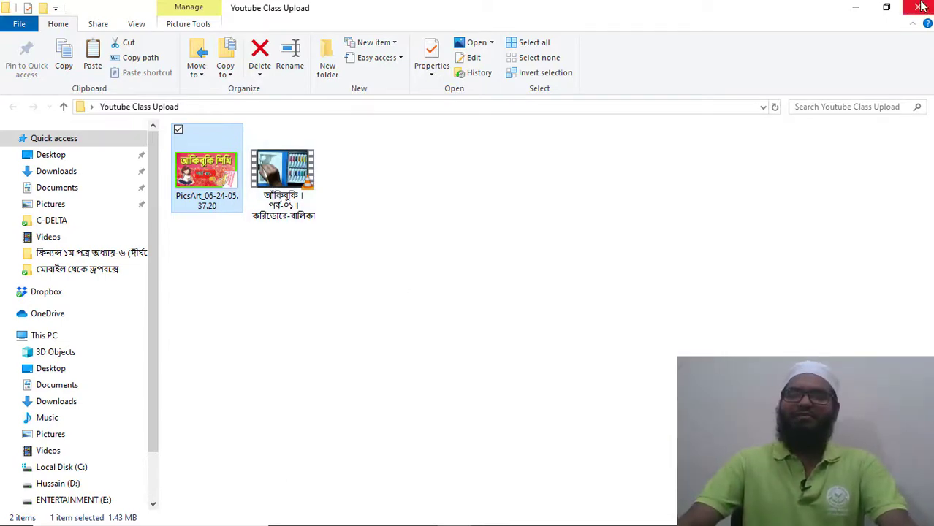
click(855, 7)
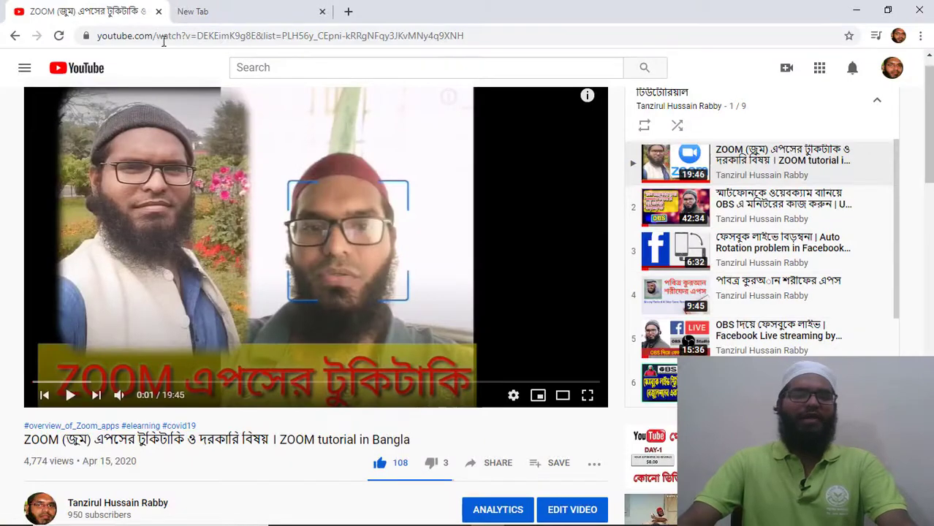
click(187, 12)
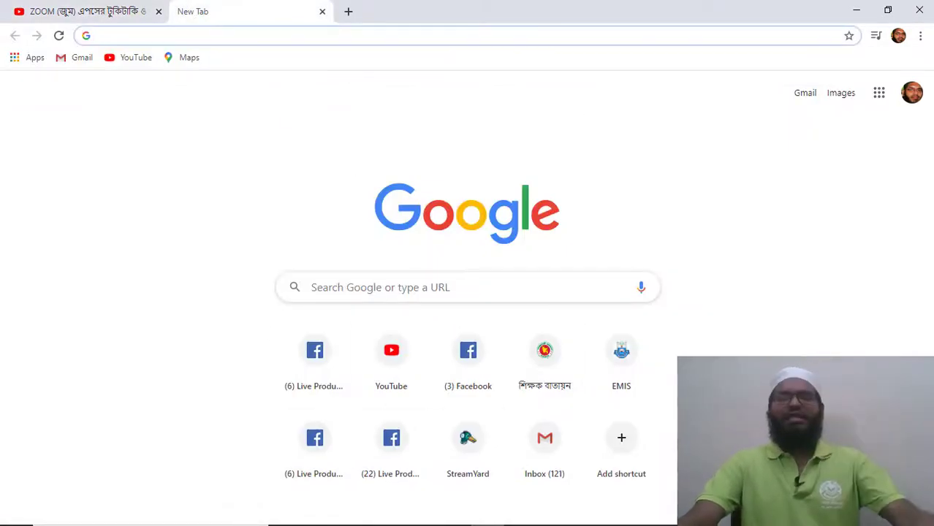
Check which Google account is signed in and look at the list of Google apps.
click(911, 99)
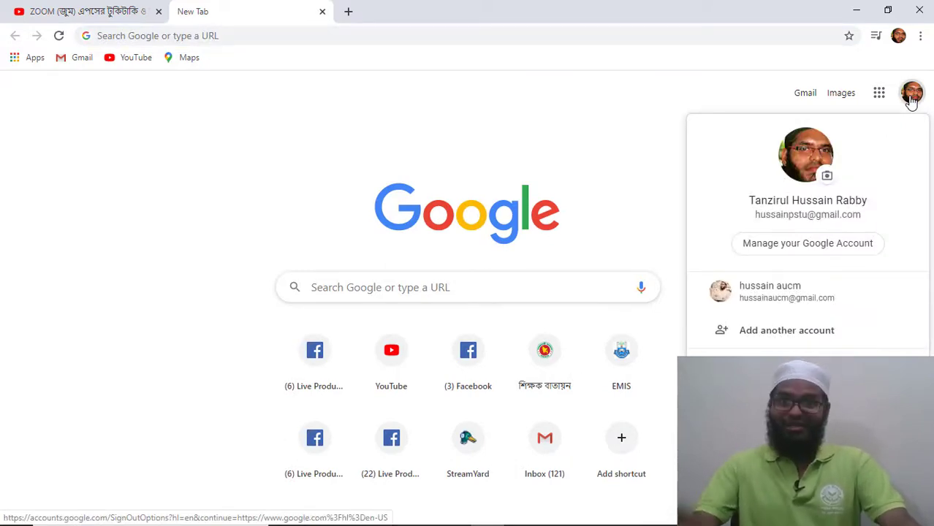
click(645, 123)
click(876, 95)
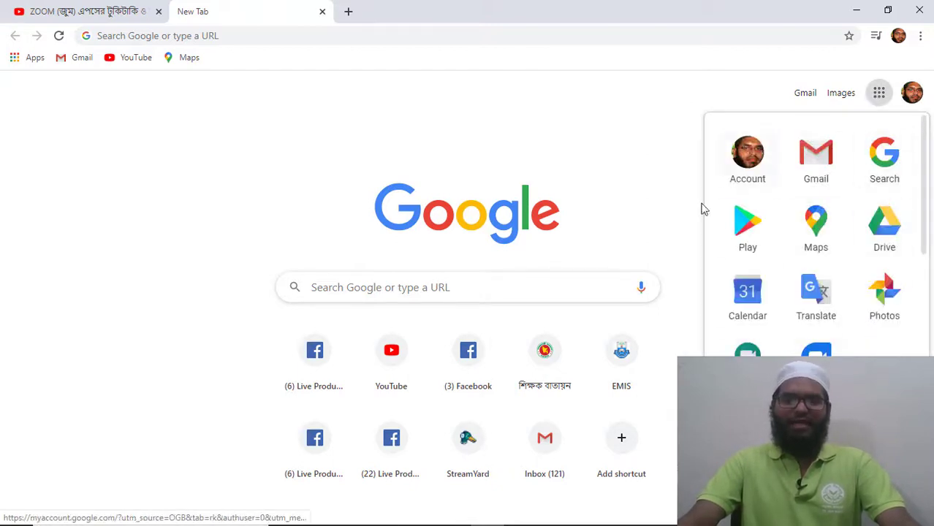
click(632, 133)
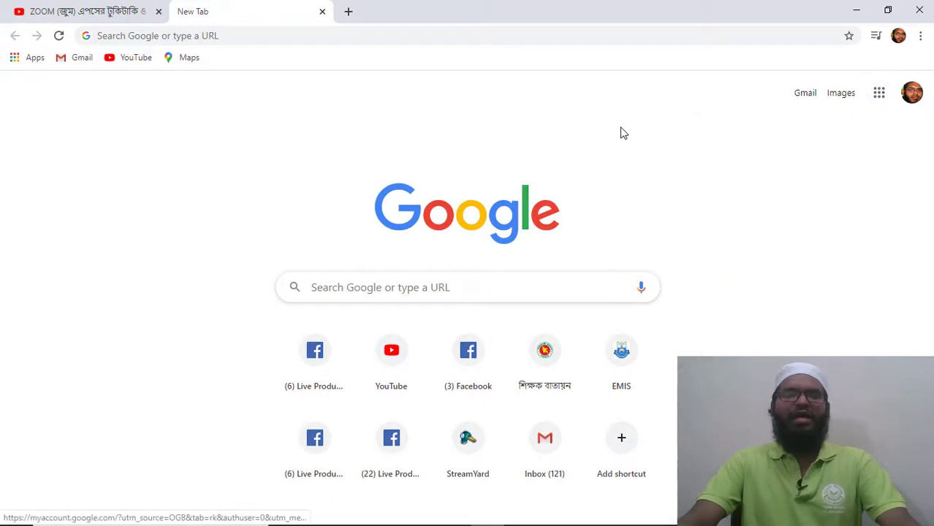
Go to YouTube and open the signed-in account's own channel page.
click(400, 361)
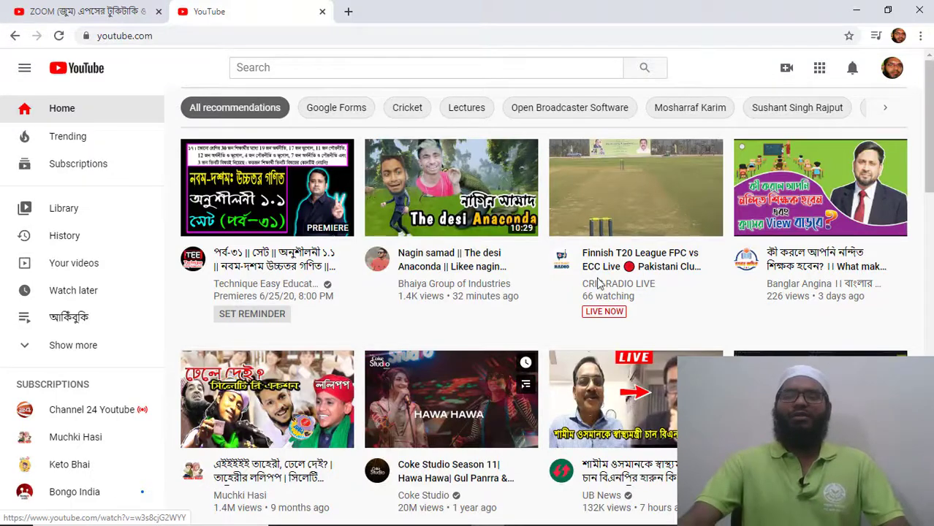
click(899, 75)
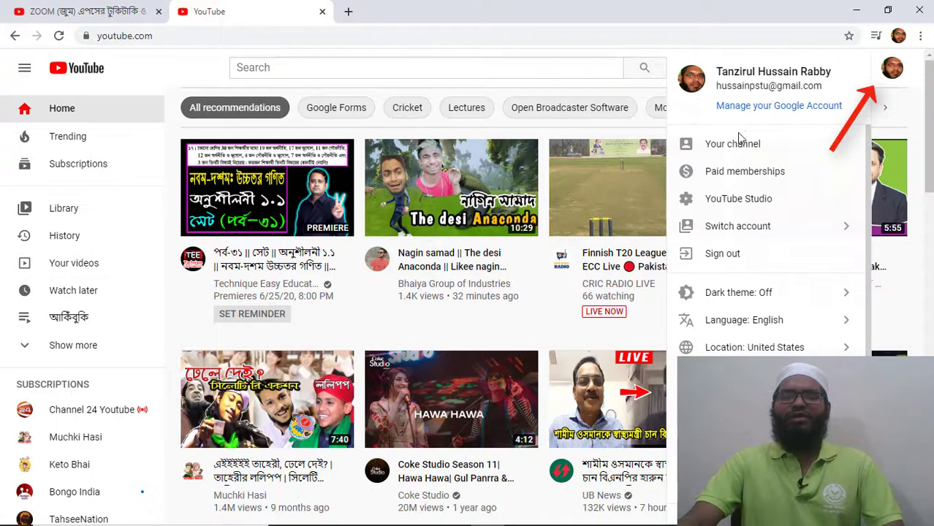
click(733, 143)
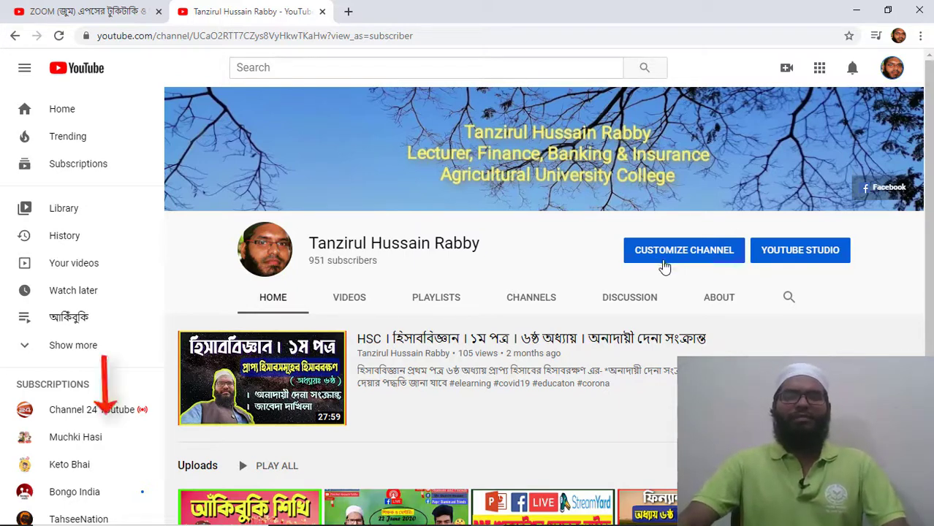
Start a video upload with the file আঁকিবুকি । পর্ব-০১ । করিডোরে-বালিকা from the Youtube Class Upload folder on the Desktop.
click(787, 70)
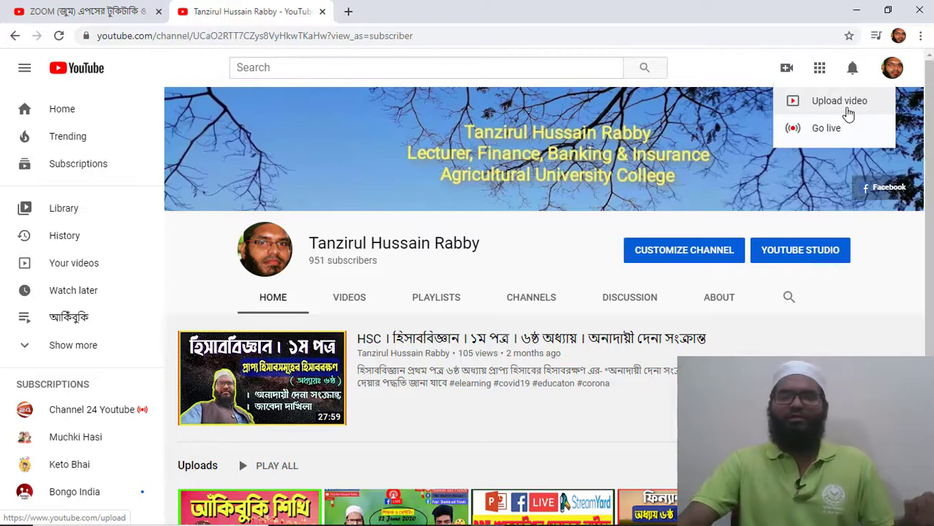
click(846, 107)
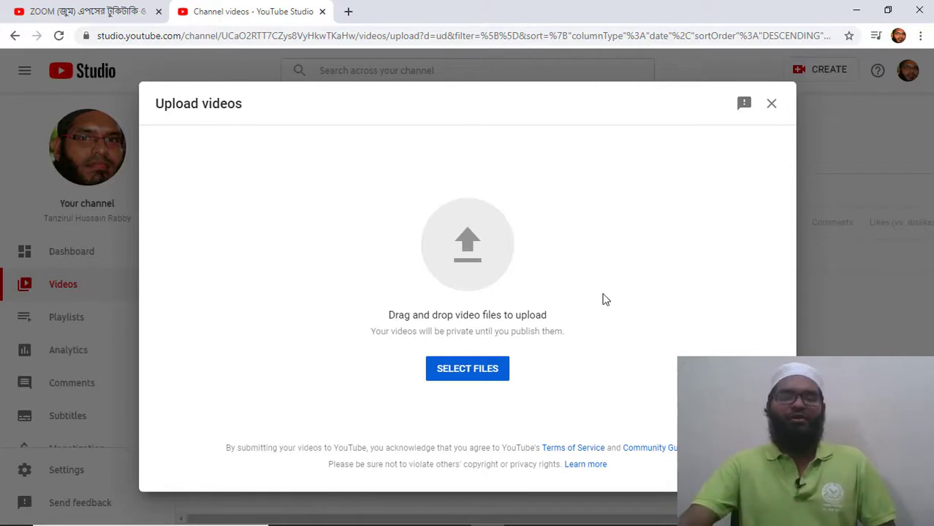
click(460, 385)
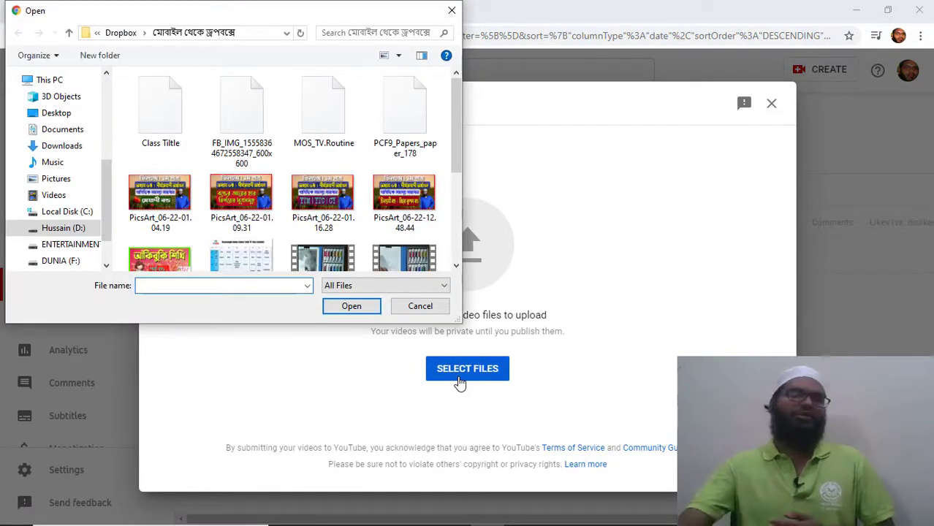
click(58, 114)
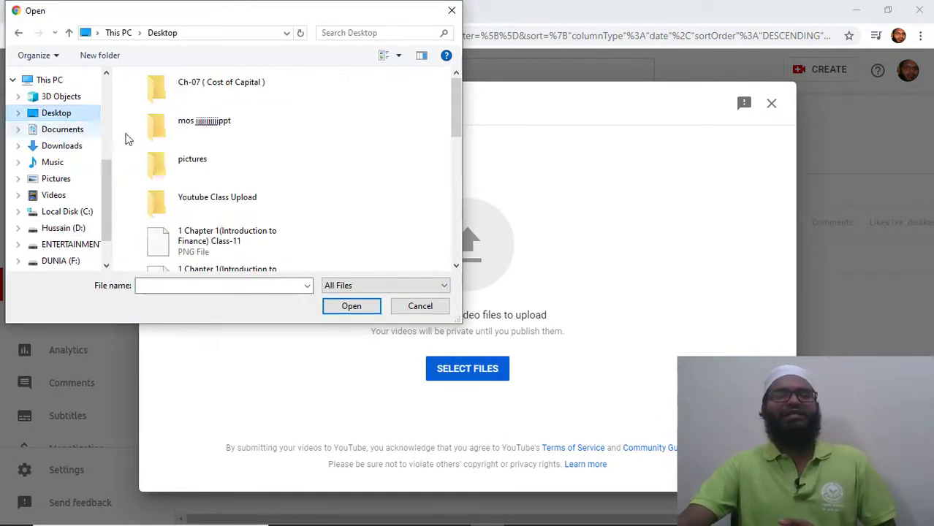
click(253, 200)
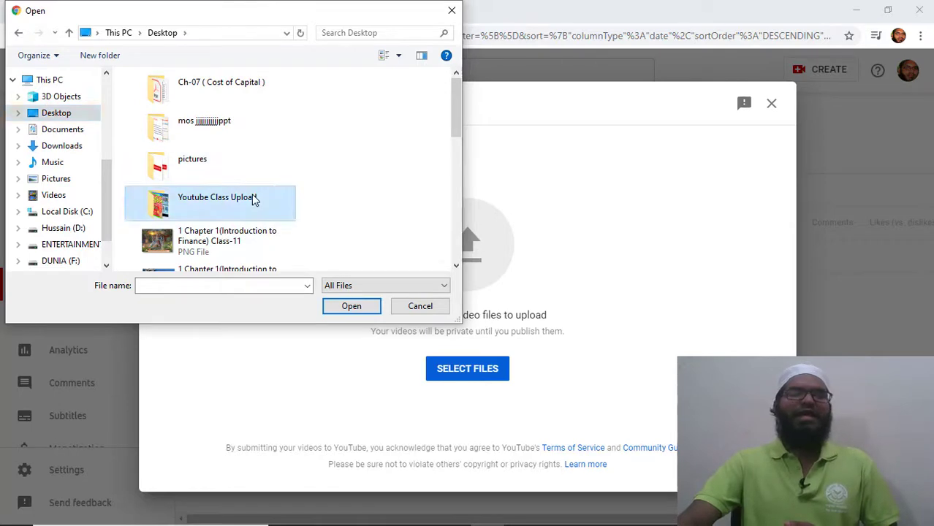
double_click(254, 199)
click(243, 151)
click(343, 310)
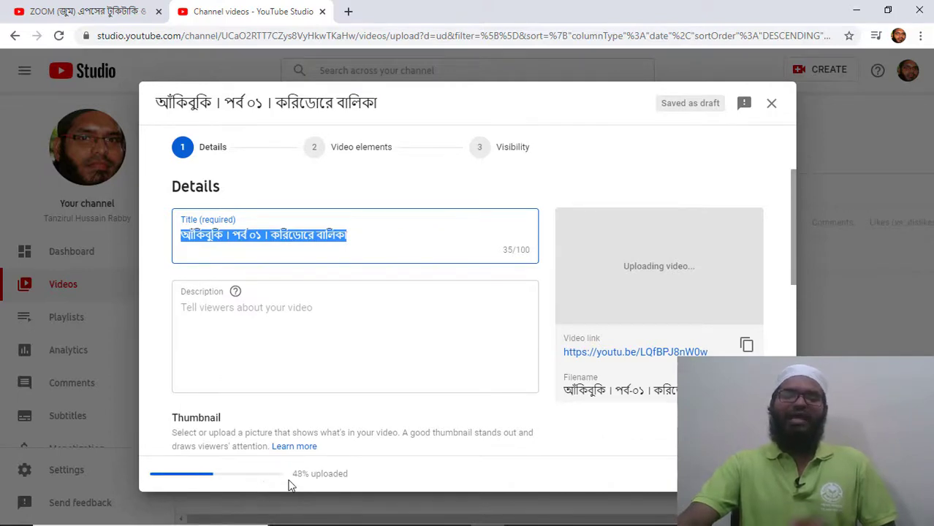
Deselect the title text and place the cursor in the empty video description.
click(406, 236)
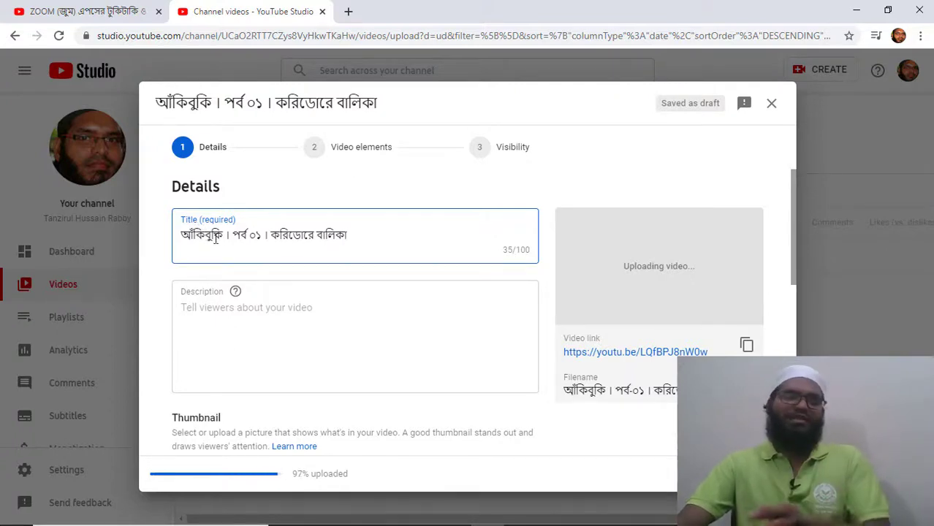
click(268, 320)
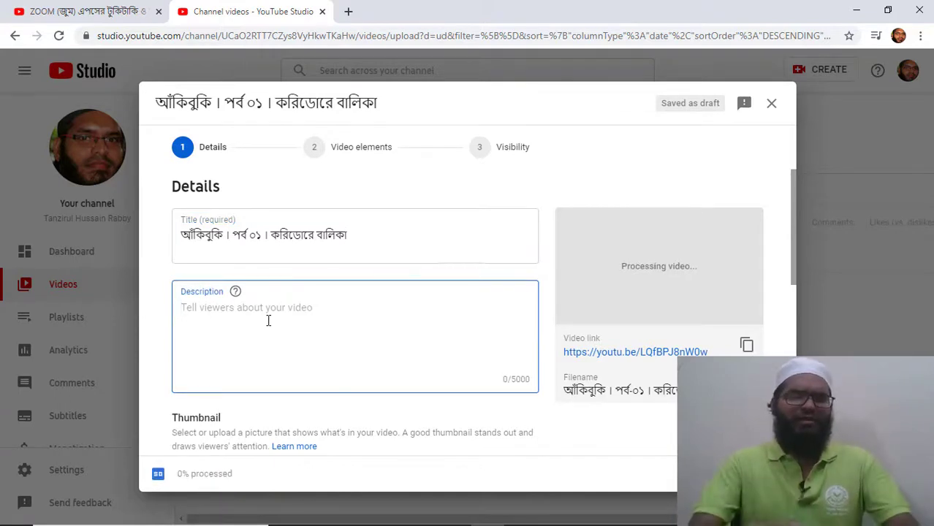
text(#)
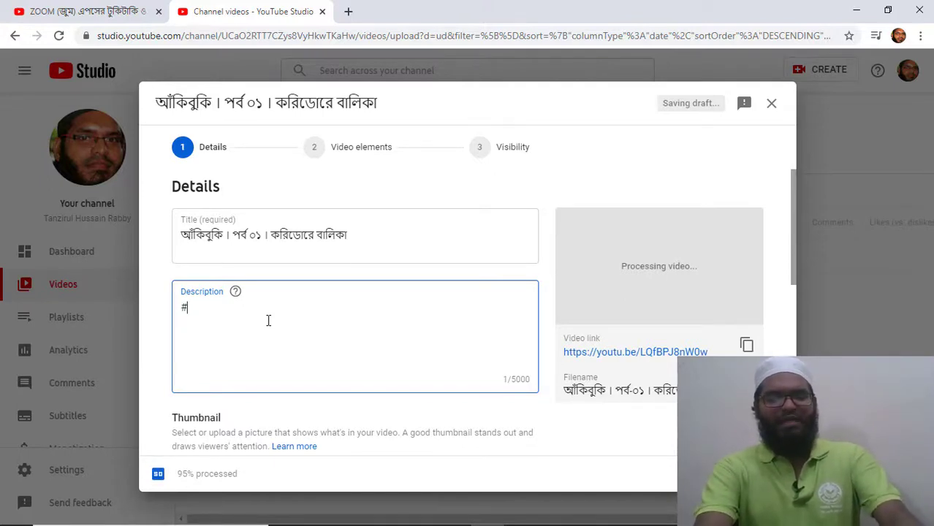
text(তহনজতহ)
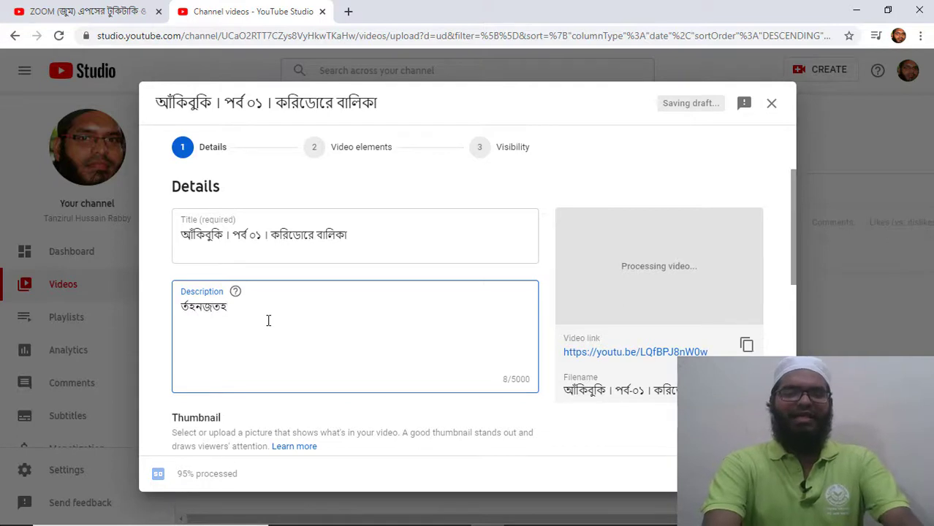
key(BackSpace)
key(BackSpace)
key(BackSpace)
key(BackSpace)
key(BackSpace)
key(BackSpace)
key(BackSpace)
key(BackSpace)
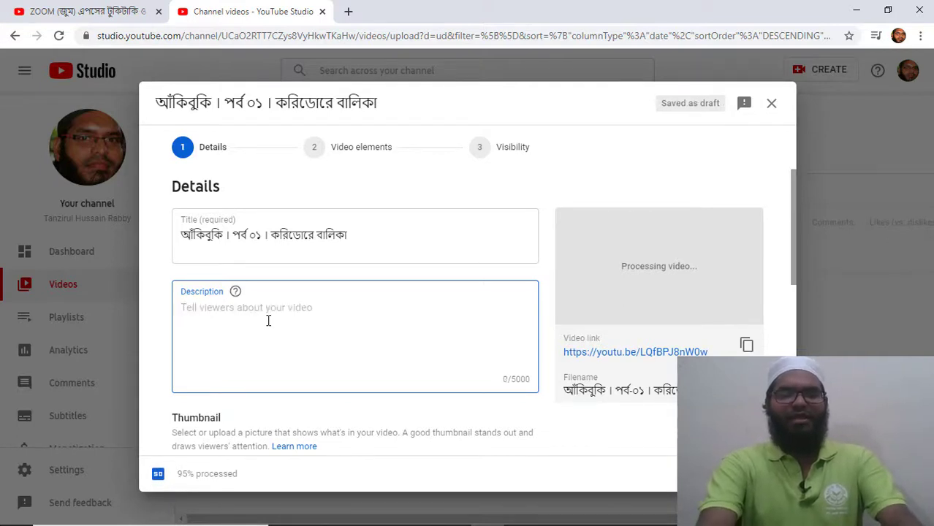
Enter the hashtag #Akibuki_Part_01 as the video description.
text(#)
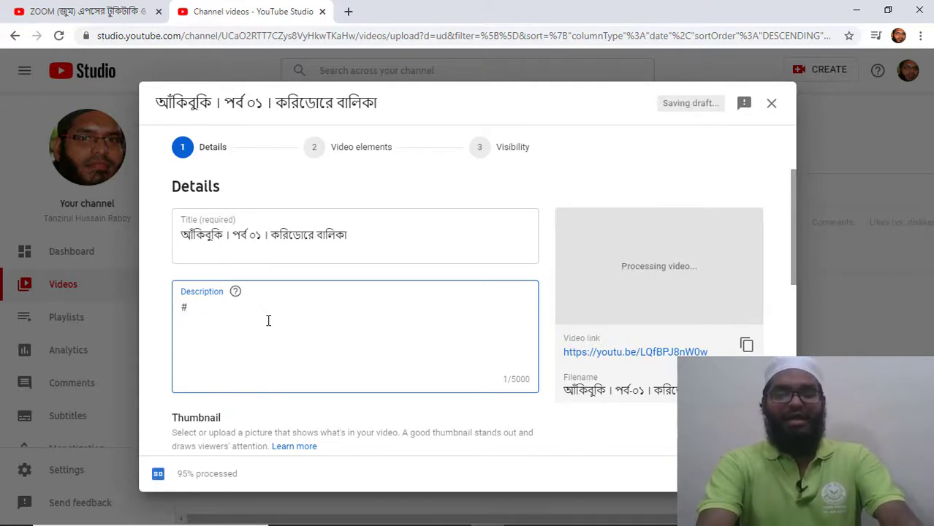
text(Akibu)
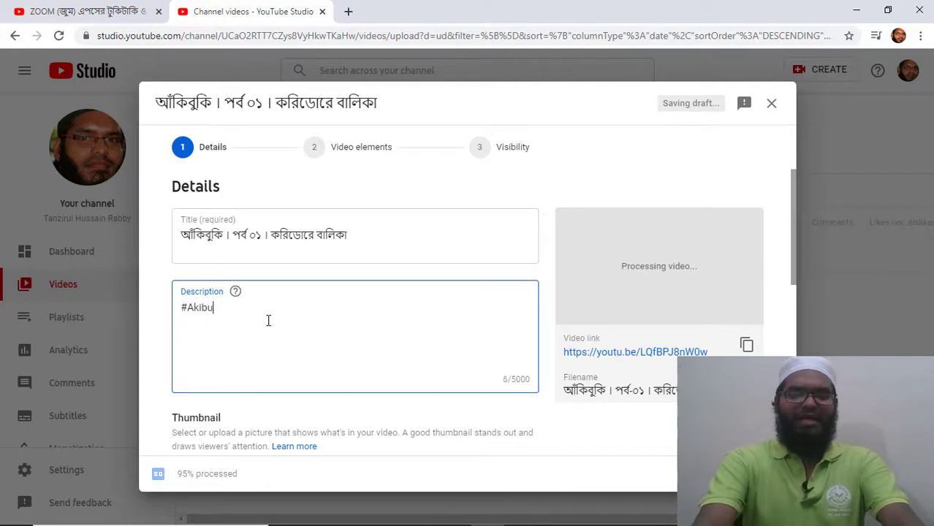
text(ki)
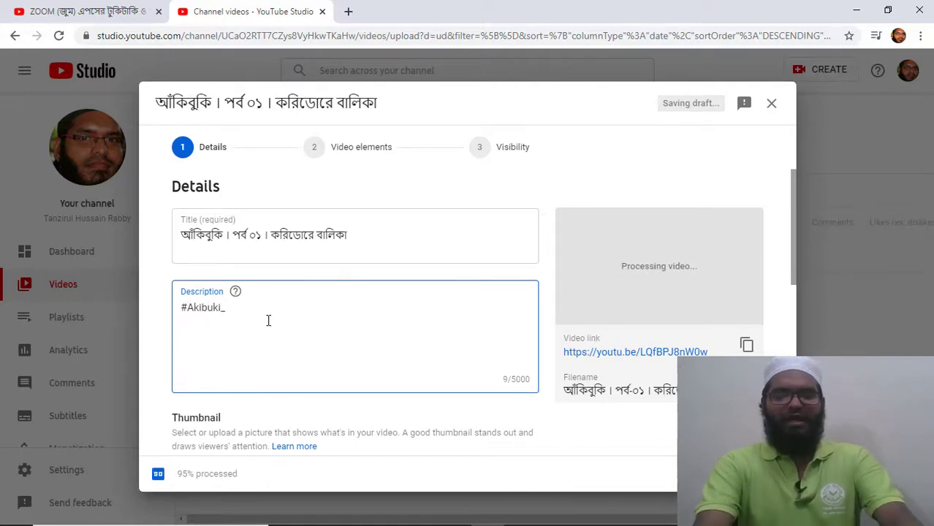
text(_c)
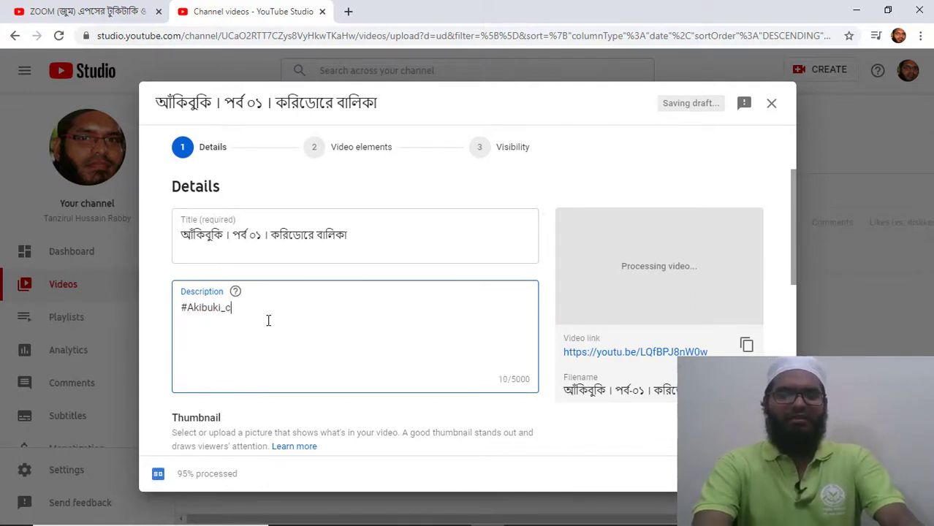
key(BackSpace)
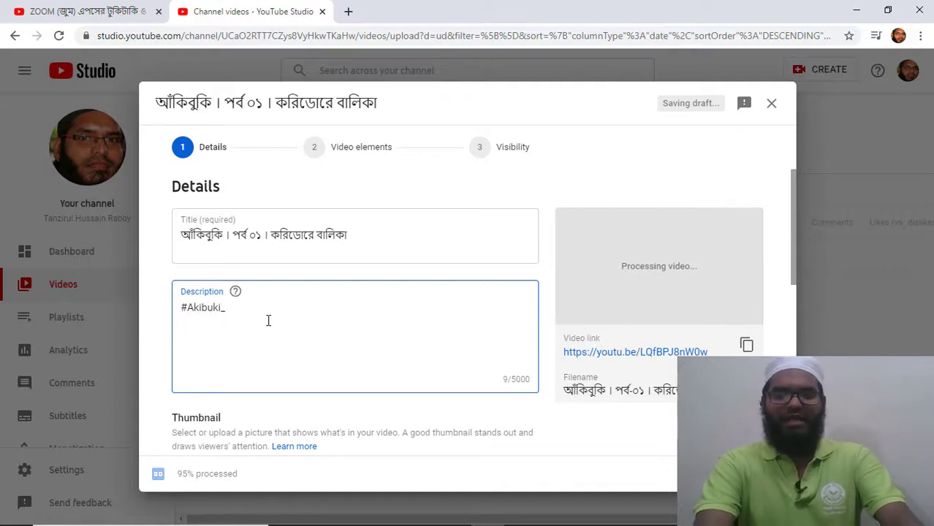
text(Part-)
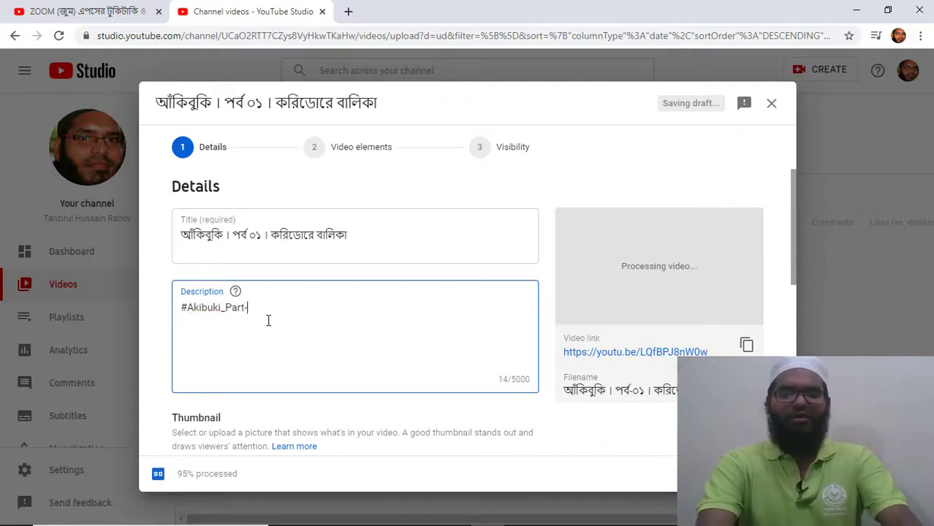
key(BackSpace)
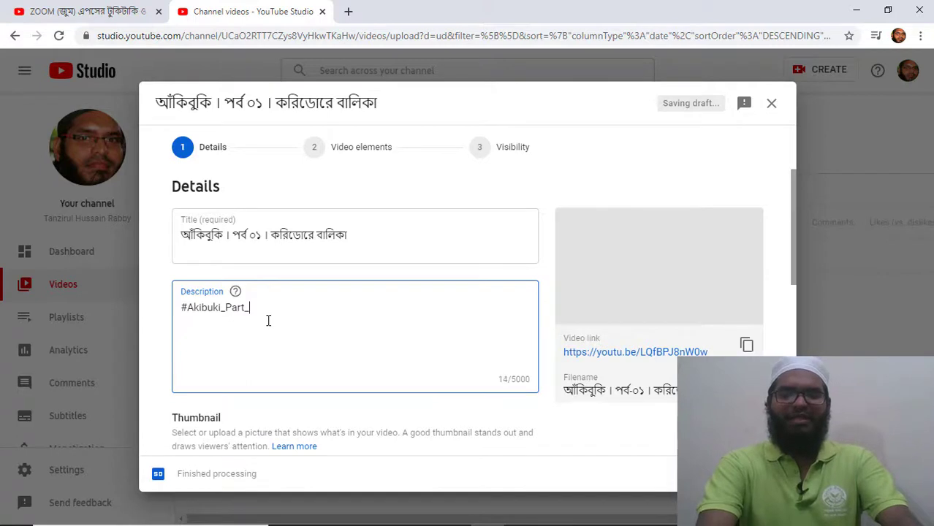
text(_01)
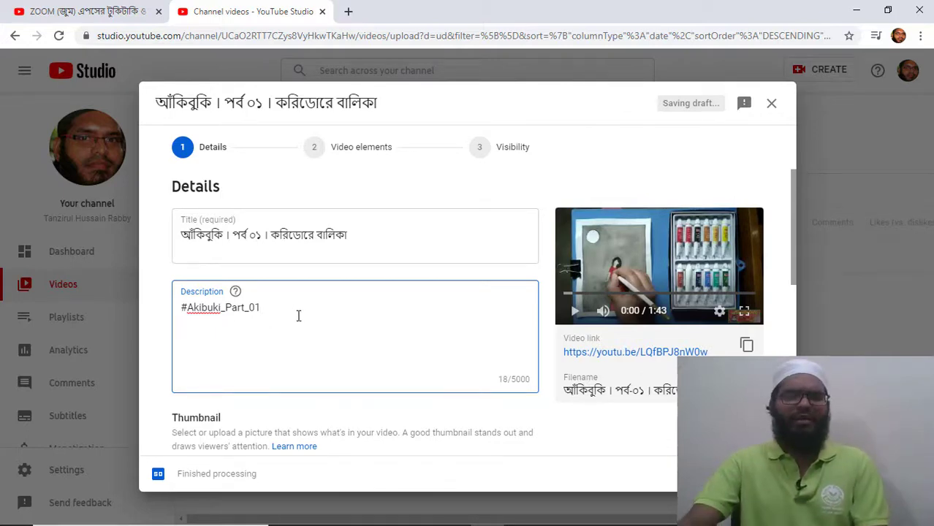
Try the first auto-generated thumbnail and set the third one, with the painting between brushes and paint set, as the video's thumbnail.
scroll(298, 315, down, 3)
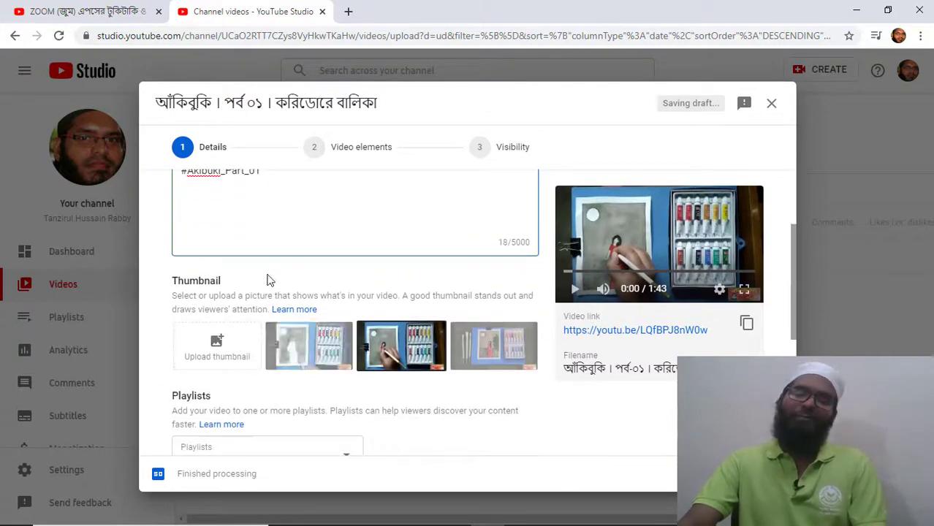
click(206, 286)
double_click(207, 287)
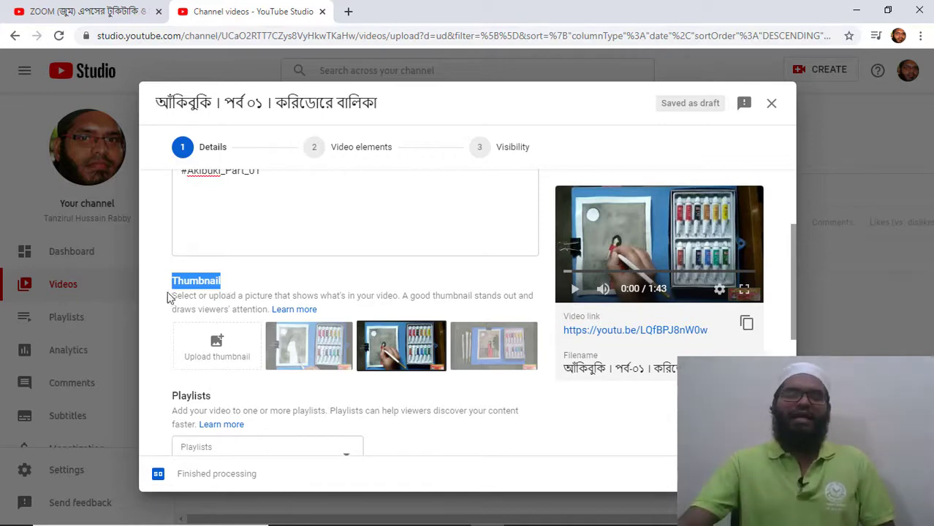
scroll(380, 263, up, 1)
scroll(379, 264, up, 2)
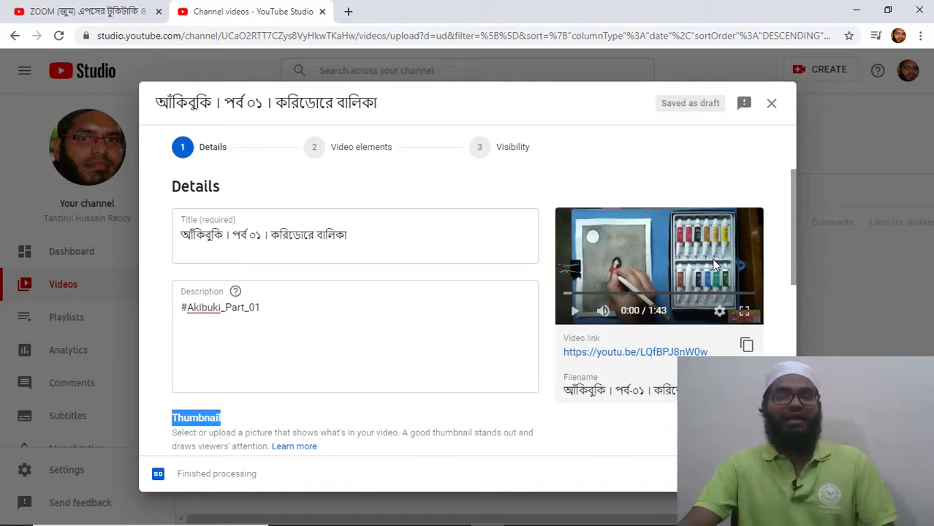
scroll(720, 262, down, 1)
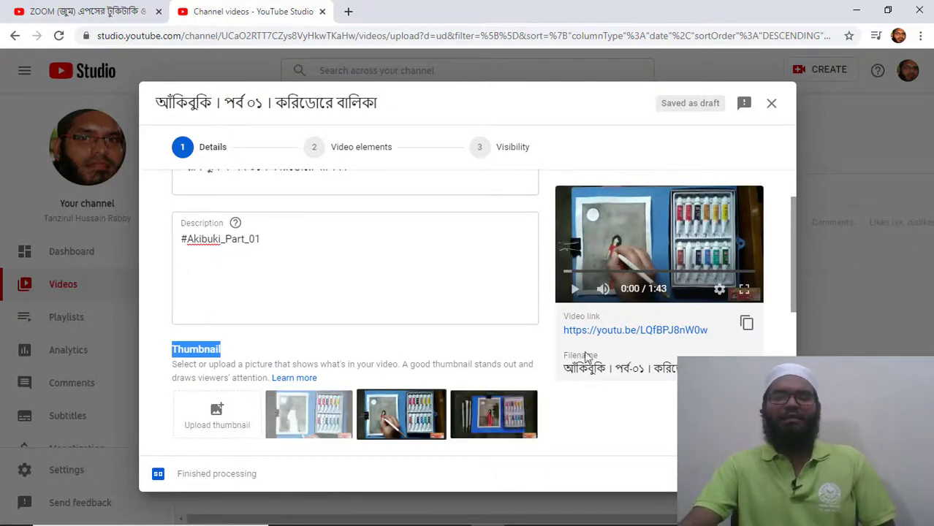
scroll(654, 241, down, 1)
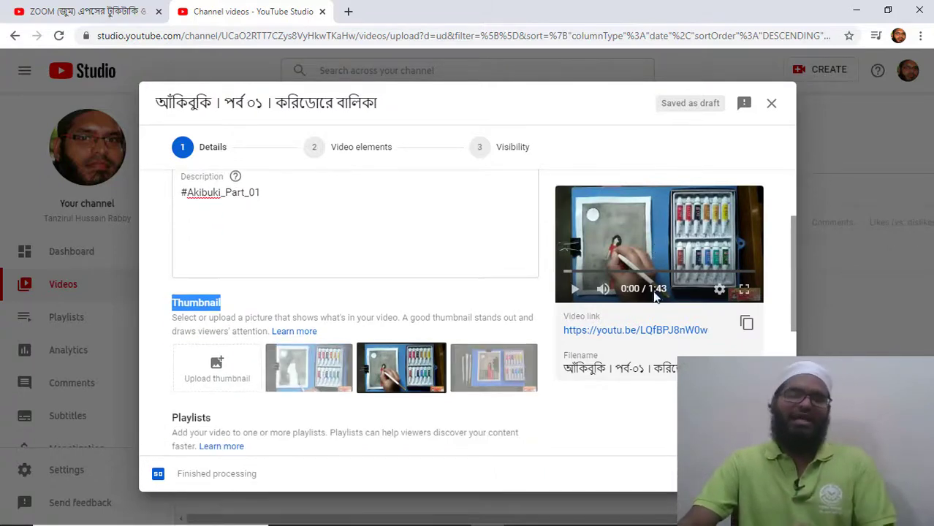
click(330, 356)
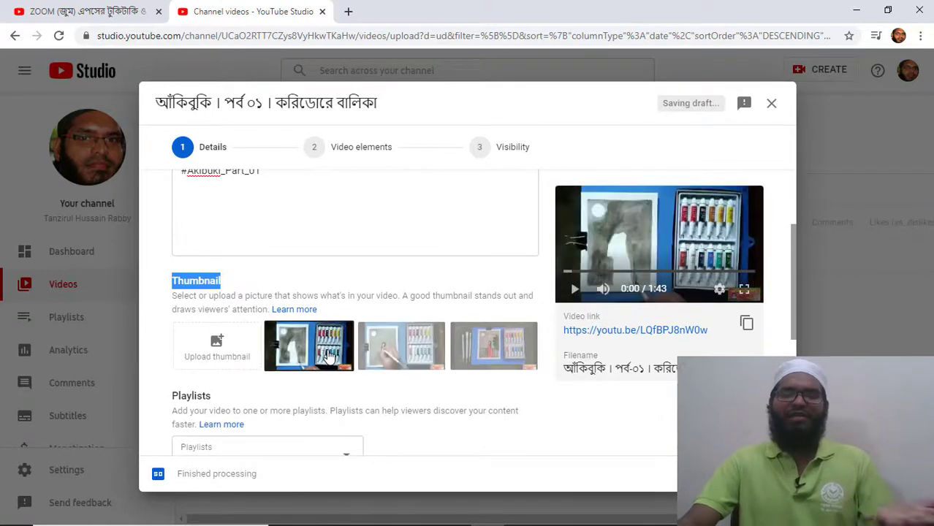
click(495, 351)
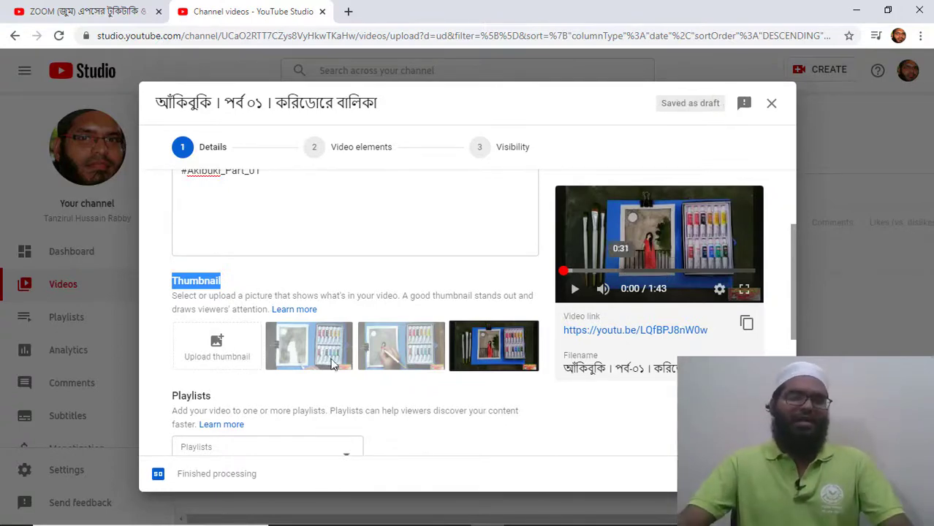
Upload the image PicsArt_06-24-05.37.20 from the Youtube Class Upload folder as the video's custom thumbnail.
click(206, 363)
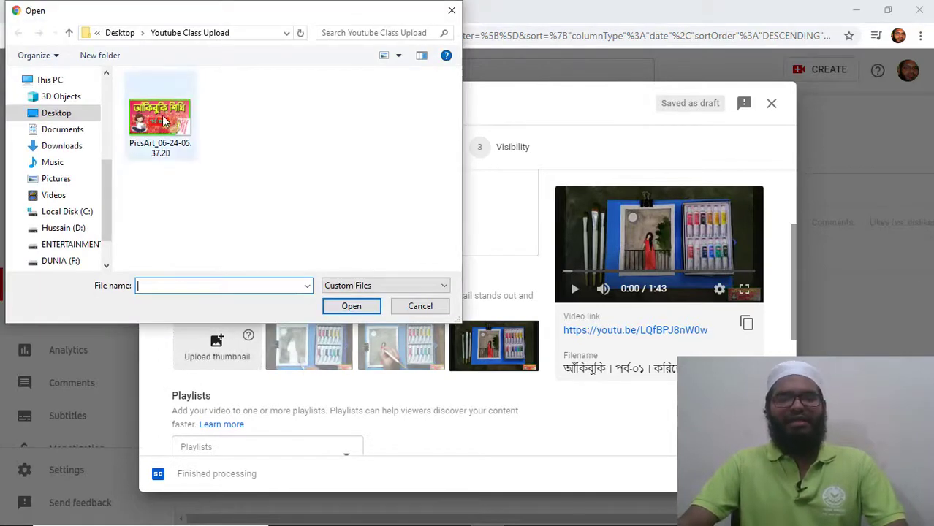
click(163, 120)
click(336, 307)
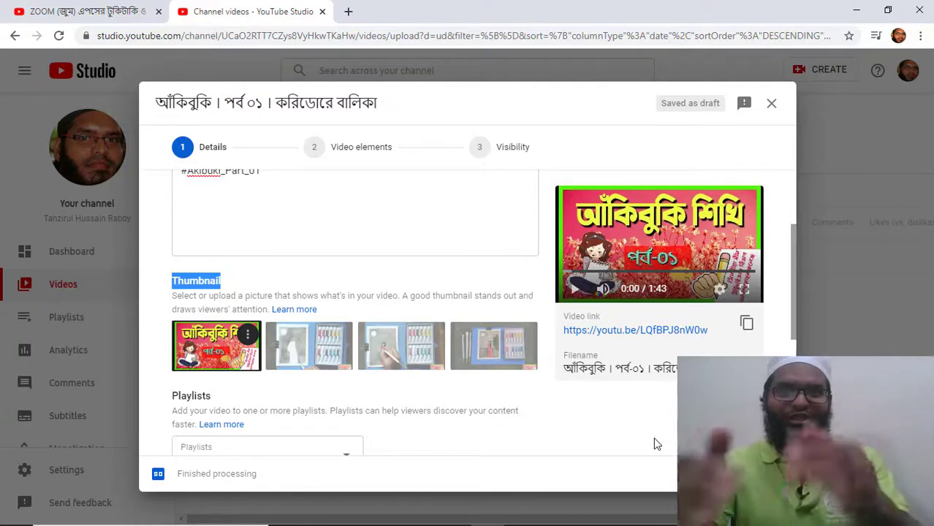
Add the video to the playlist আকিঁবুকি.
scroll(337, 389, down, 1)
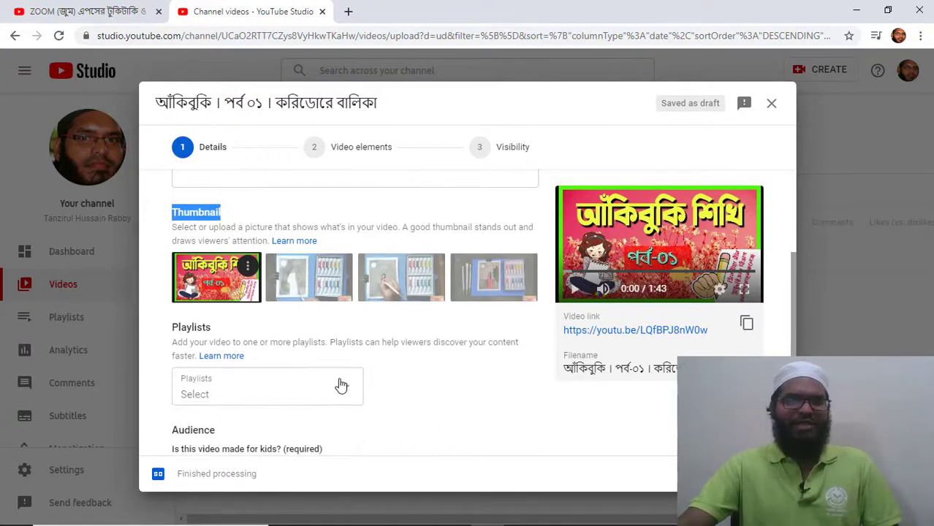
scroll(335, 387, down, 1)
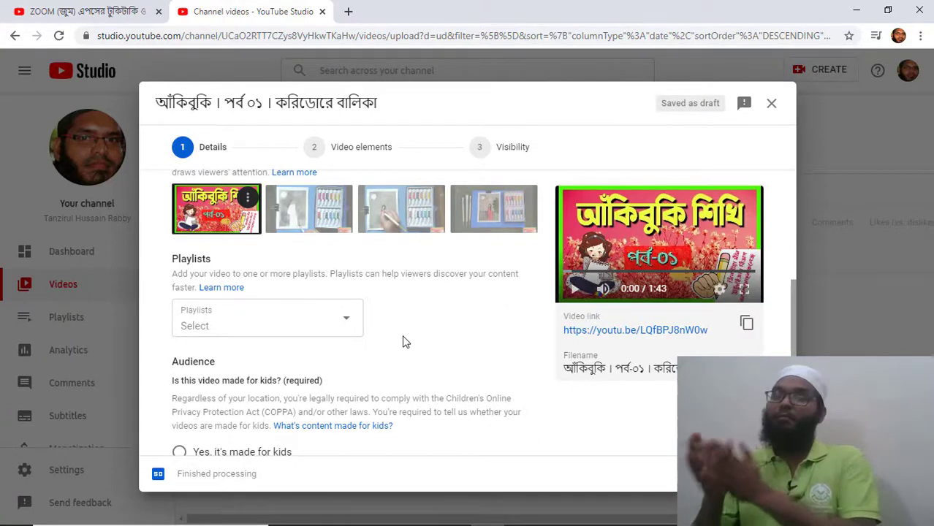
click(341, 319)
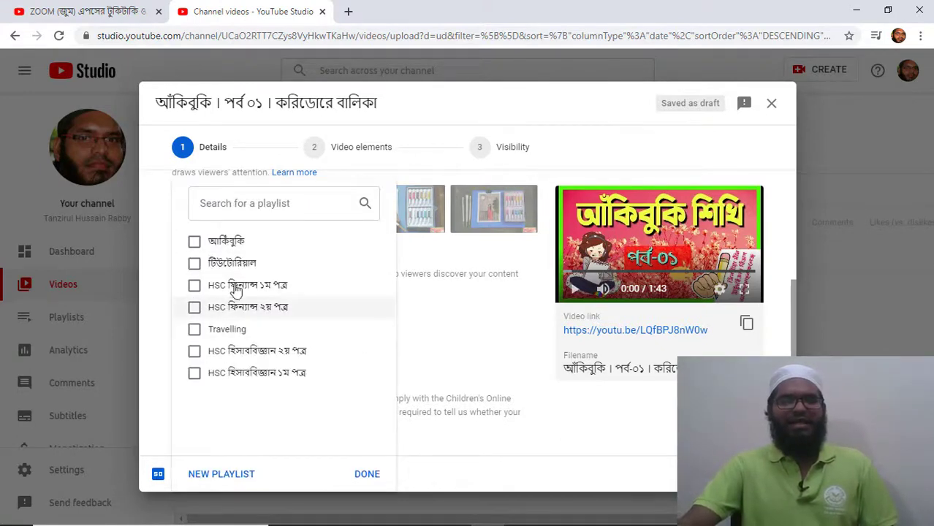
click(195, 242)
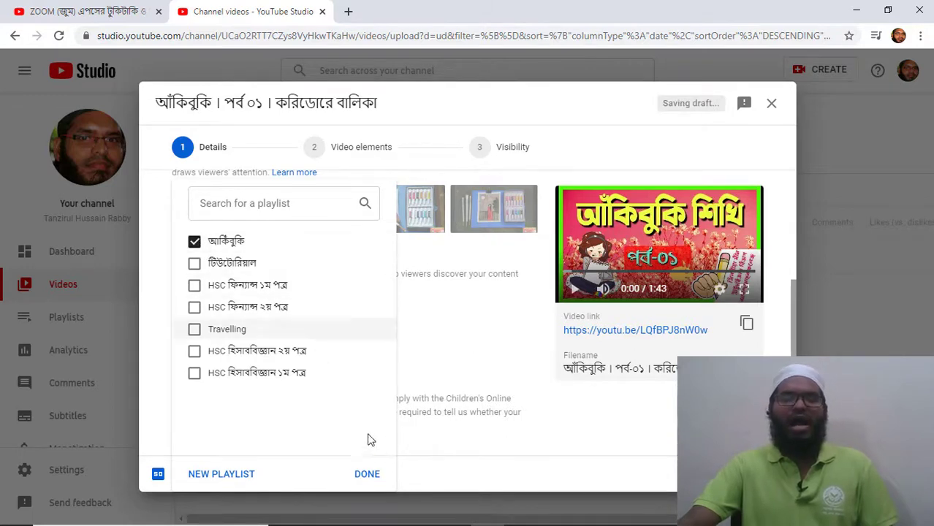
click(367, 472)
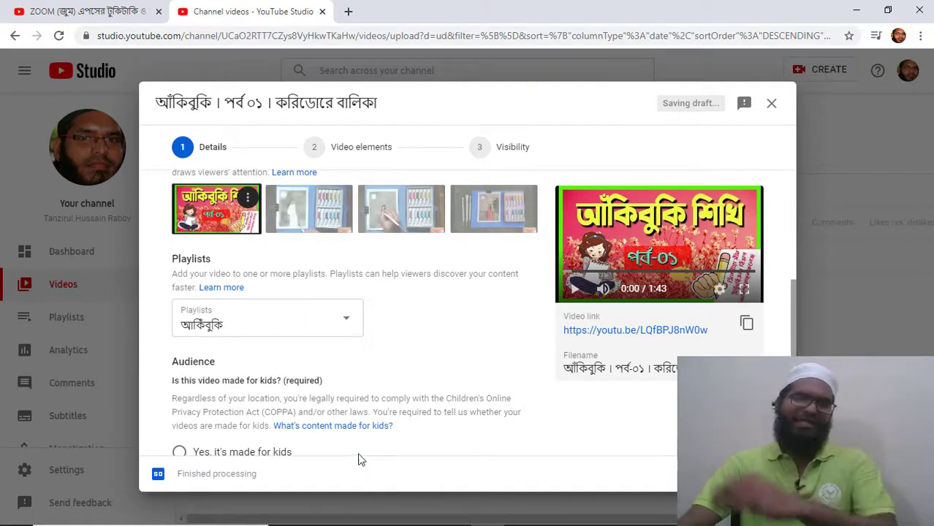
Try marking the video as made for kids and set the audience back to not made for kids.
scroll(483, 386, down, 2)
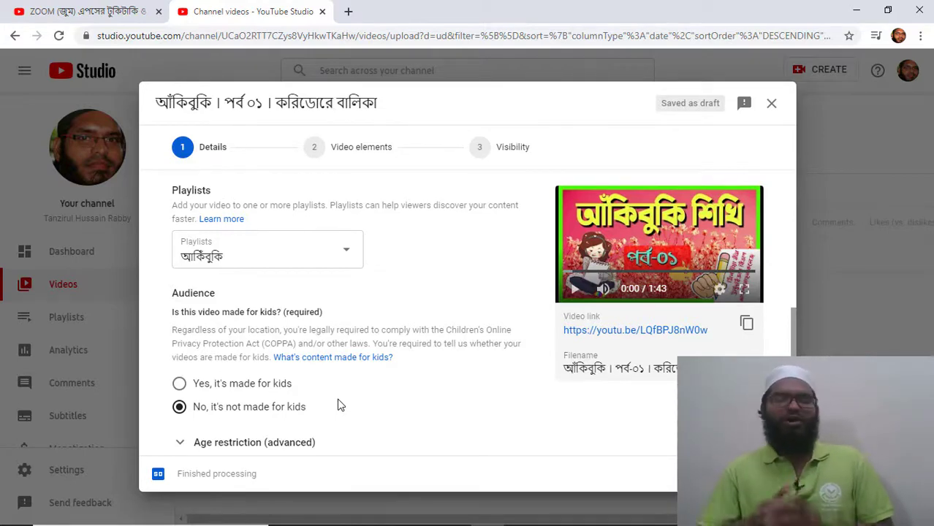
click(179, 384)
scroll(188, 415, down, 1)
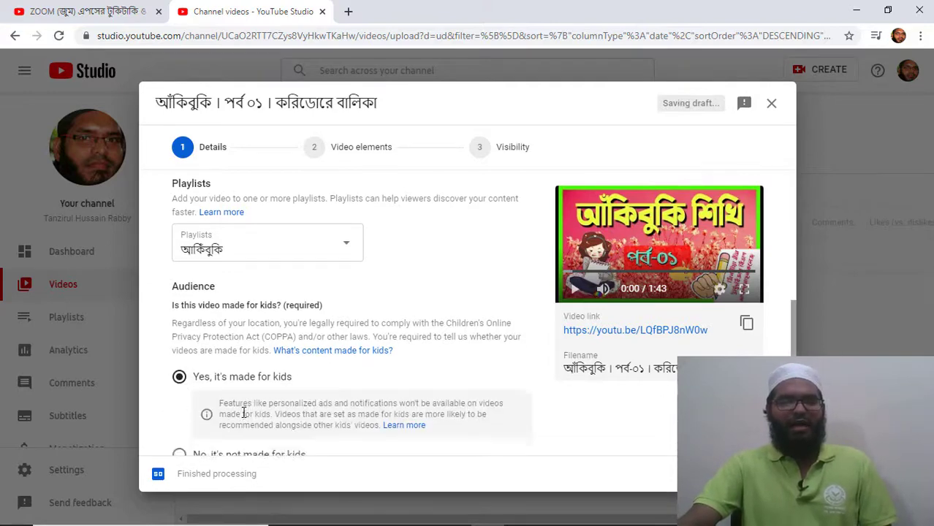
click(182, 392)
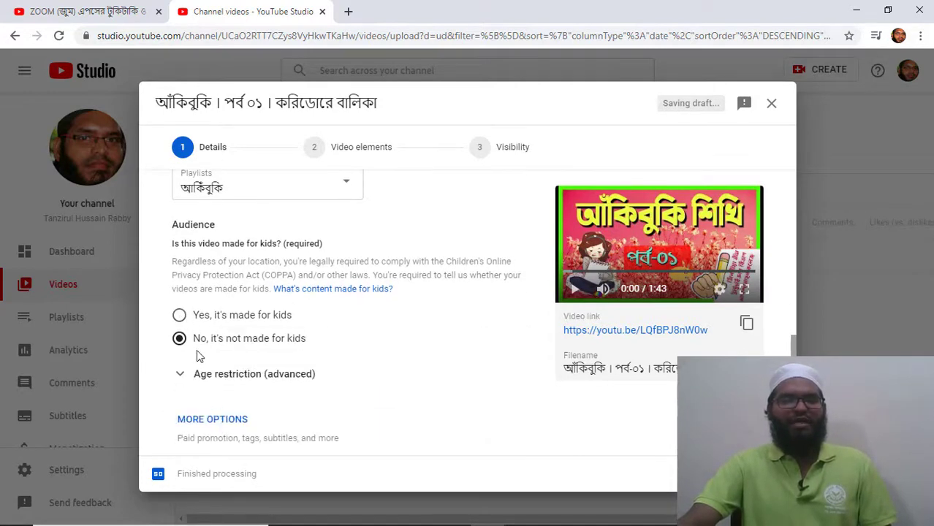
Expand the additional video options and go to the tags section.
scroll(372, 343, down, 1)
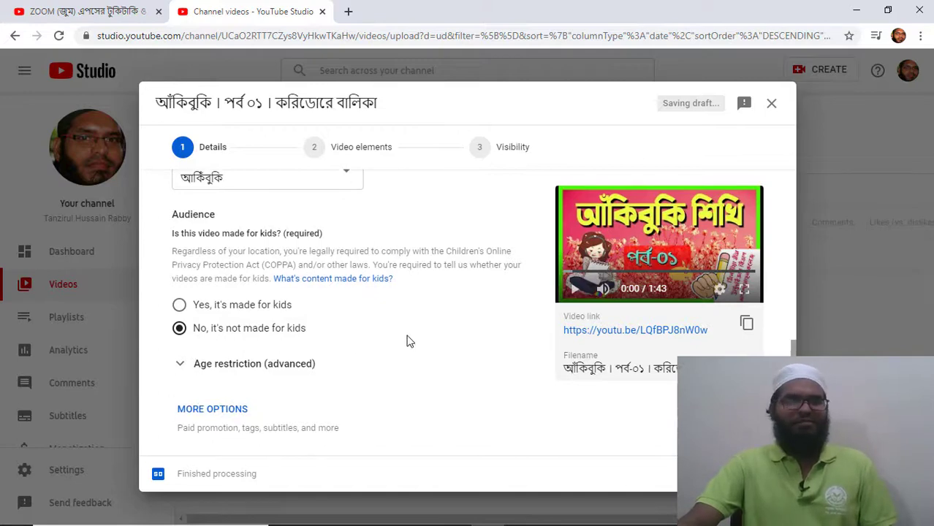
click(235, 408)
scroll(343, 360, down, 3)
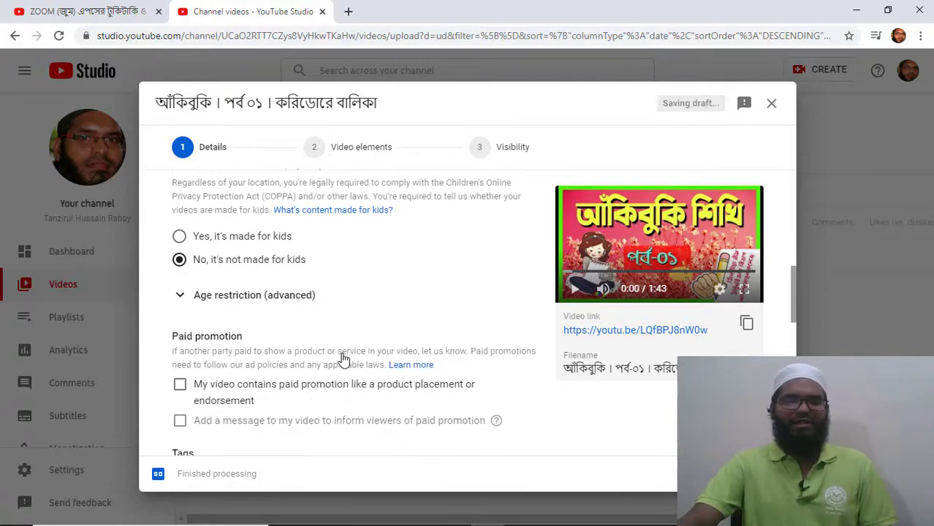
scroll(187, 320, down, 1)
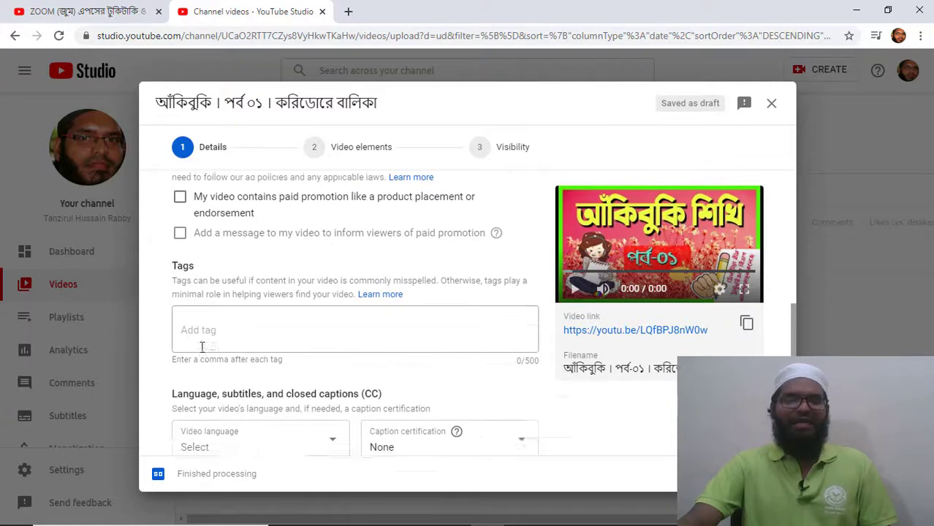
Add the tags Drawing, Art, Akibuki and training to the video.
click(216, 315)
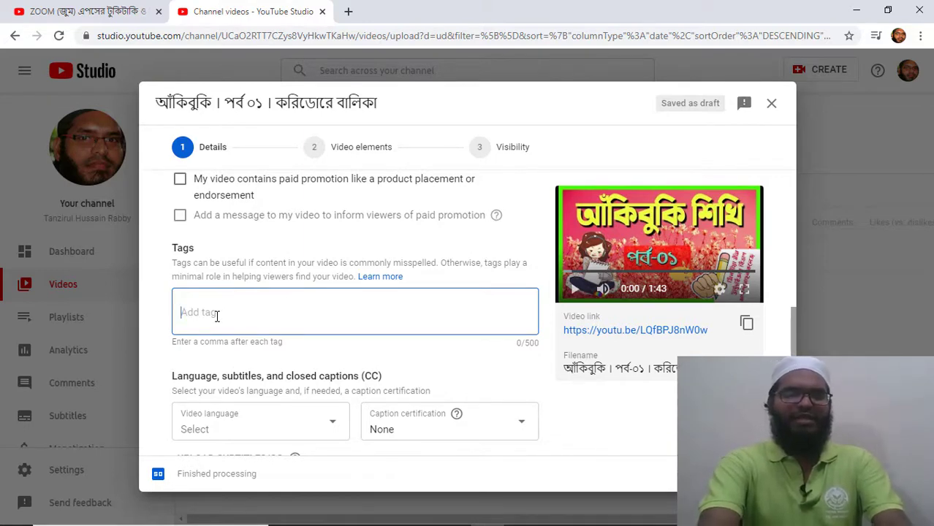
text(Draw)
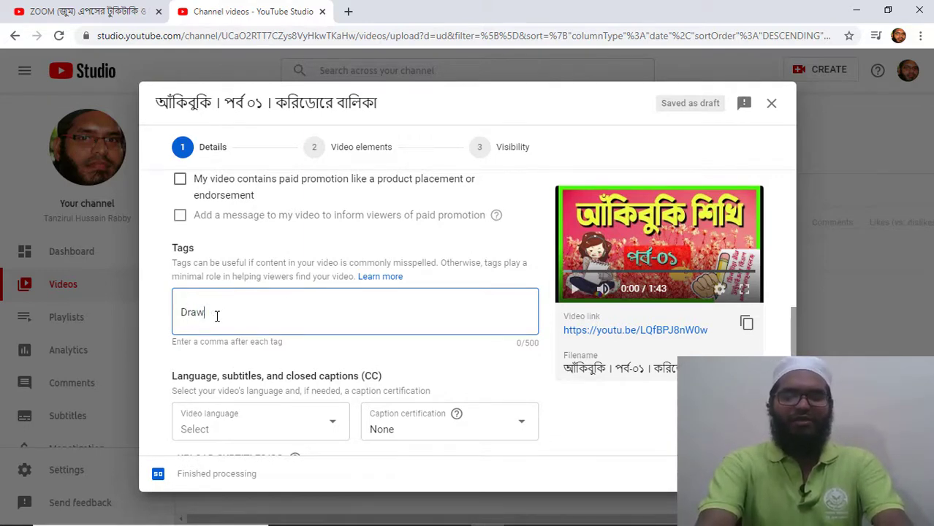
text(ing)
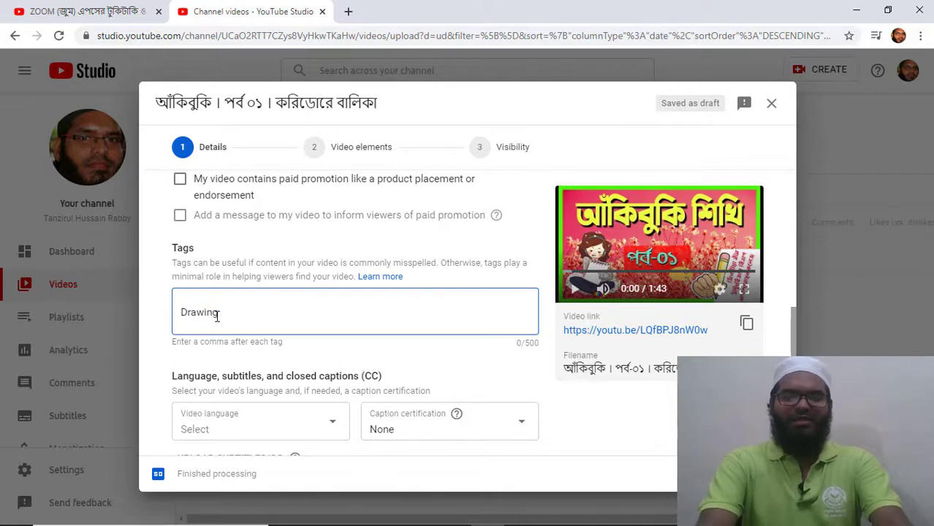
key(Return)
text(Art)
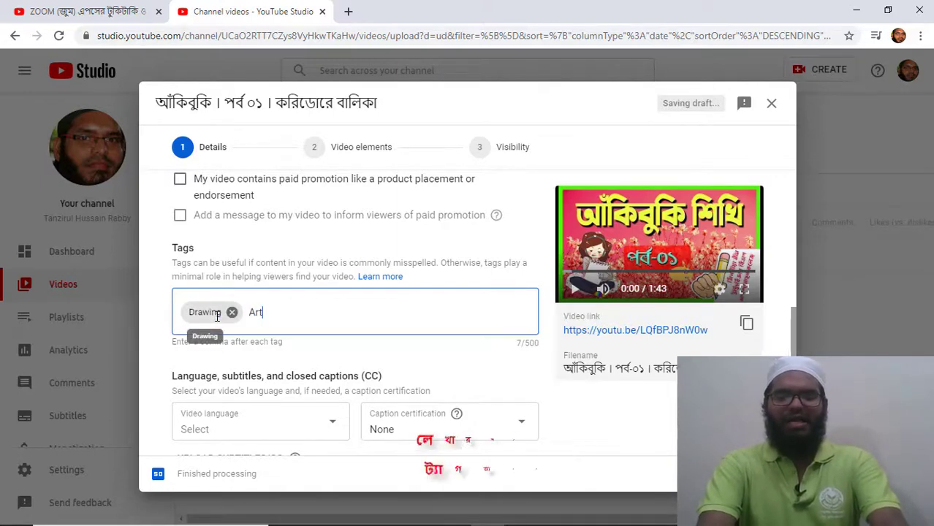
key(comma)
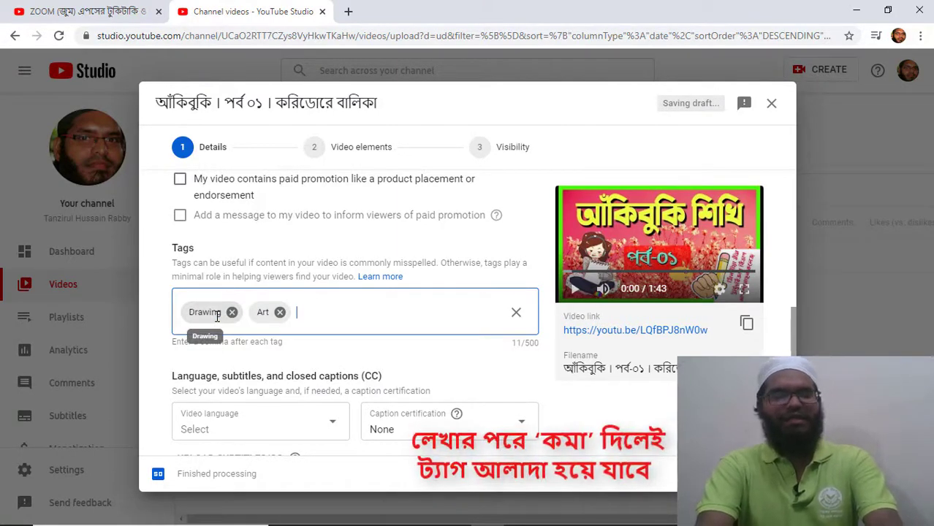
text(Akiv)
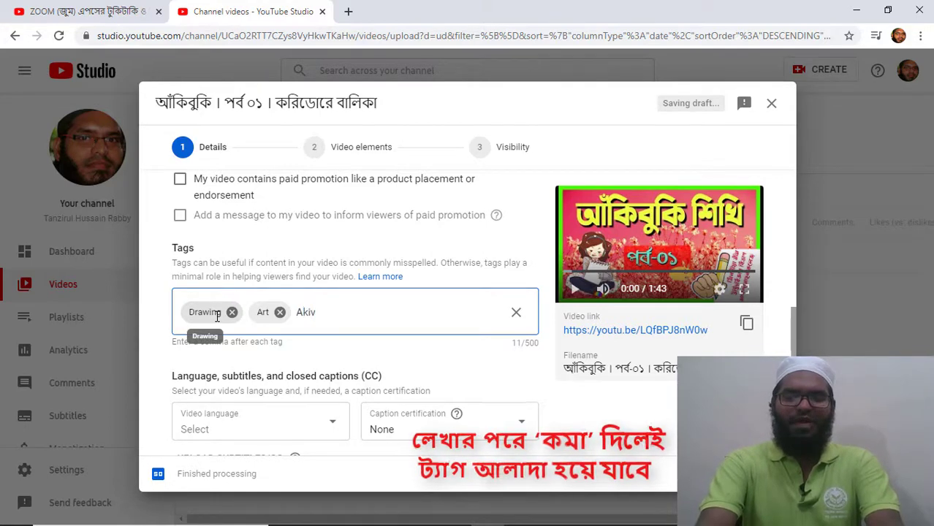
key(BackSpace)
text(buki,)
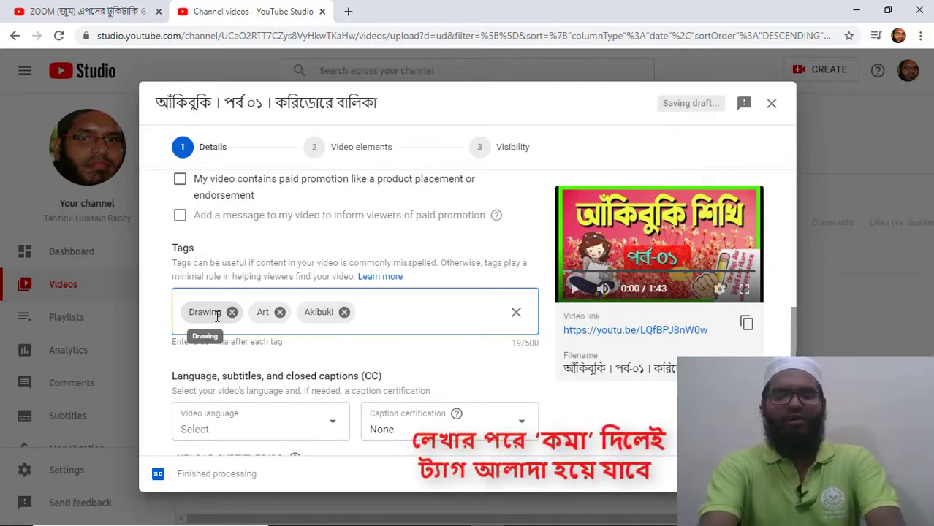
text(training,)
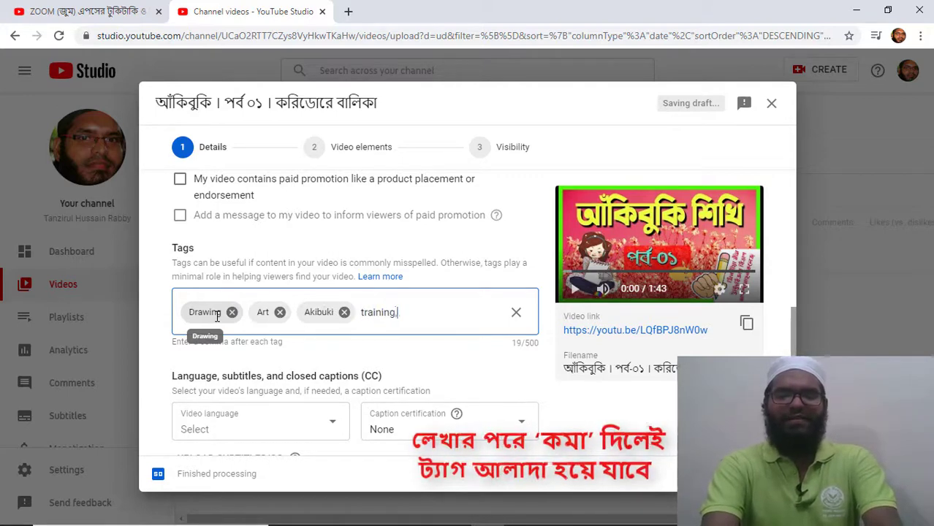
Turn off embedding for the video in the license and distribution settings.
scroll(360, 308, down, 1)
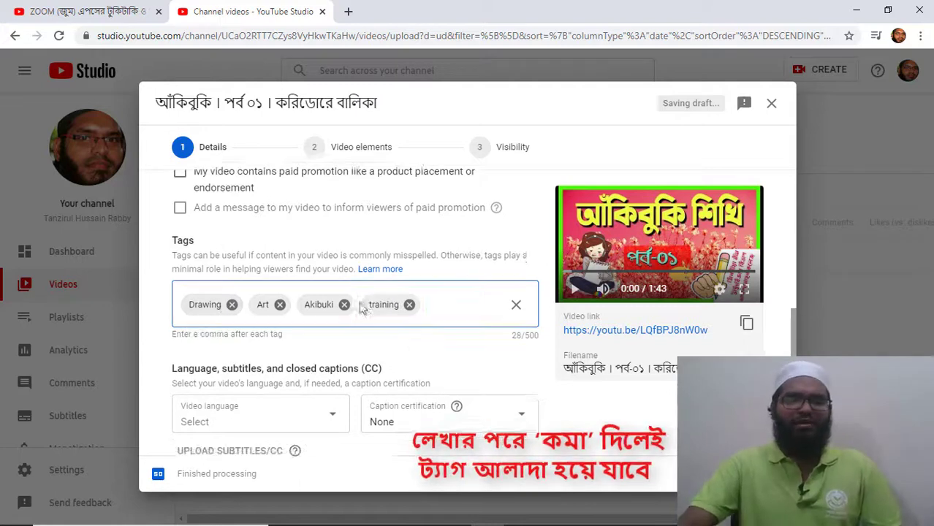
scroll(360, 308, down, 1)
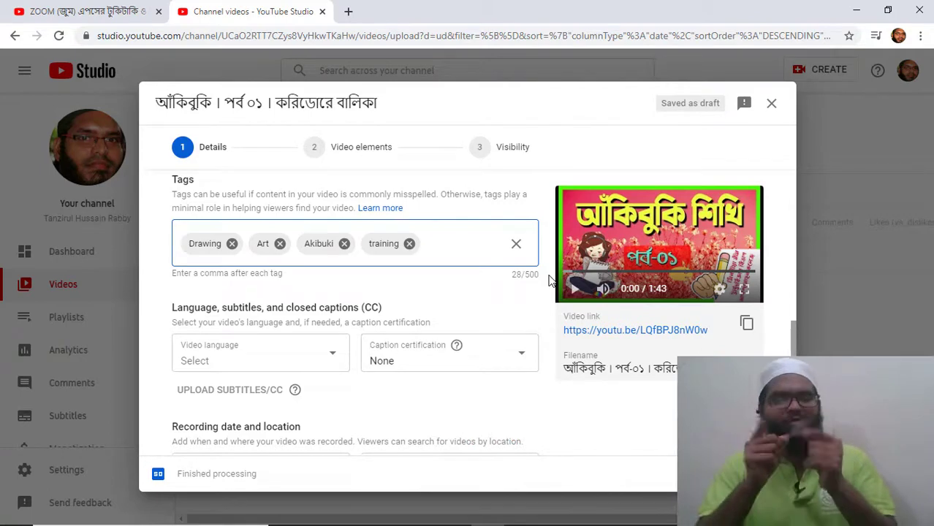
scroll(358, 277, down, 3)
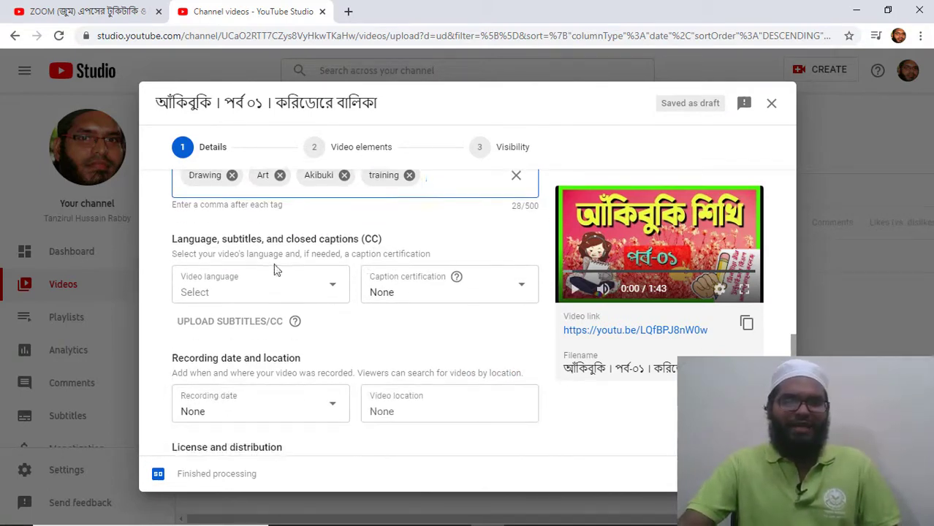
scroll(250, 334, down, 5)
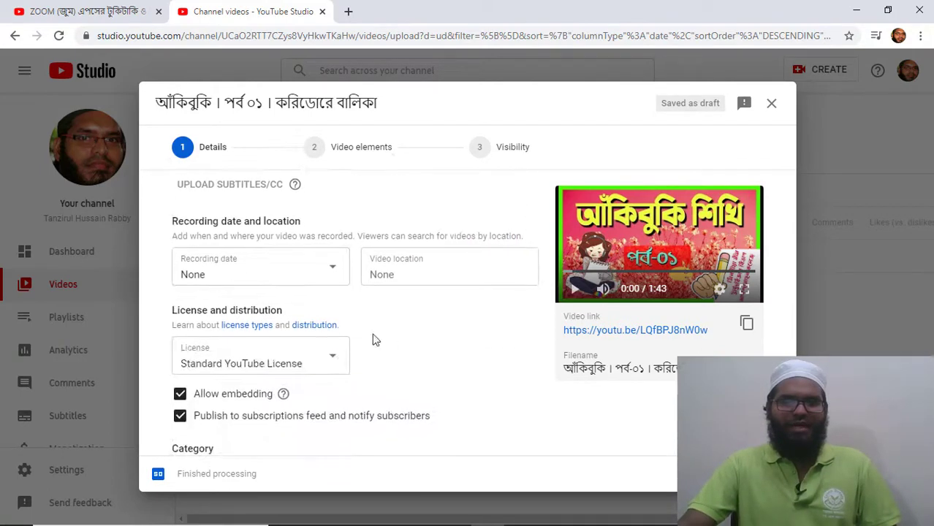
click(180, 256)
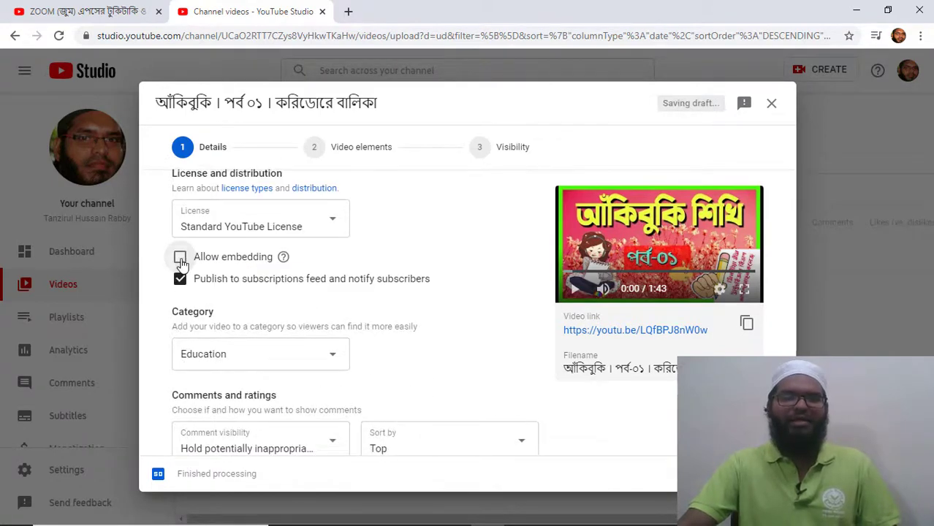
mouse_move(285, 263)
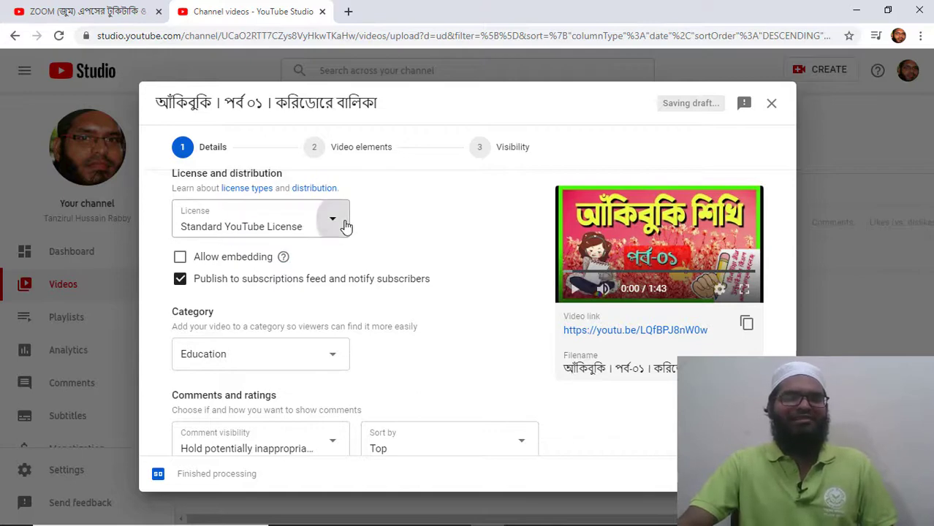
Try the Creative Commons - Attribution license and set the license back to Standard YouTube License.
click(345, 226)
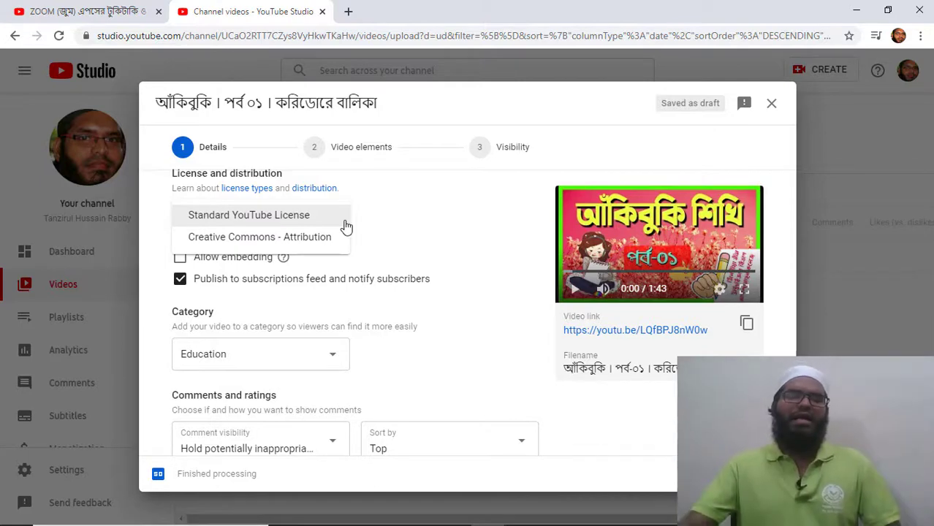
click(284, 240)
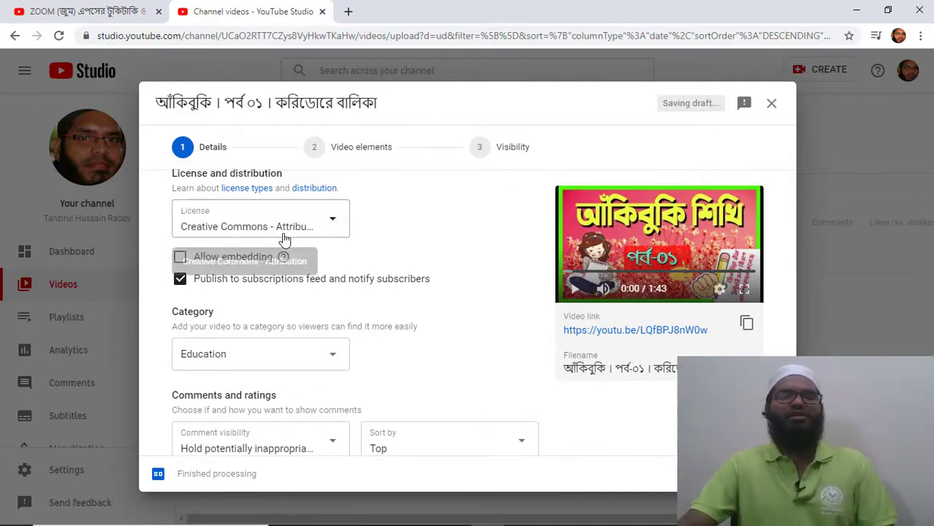
click(344, 213)
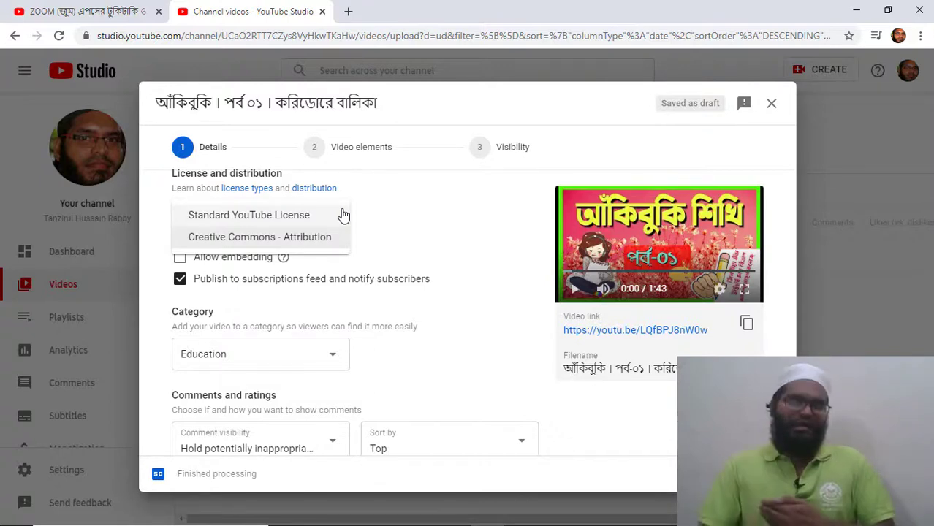
click(285, 217)
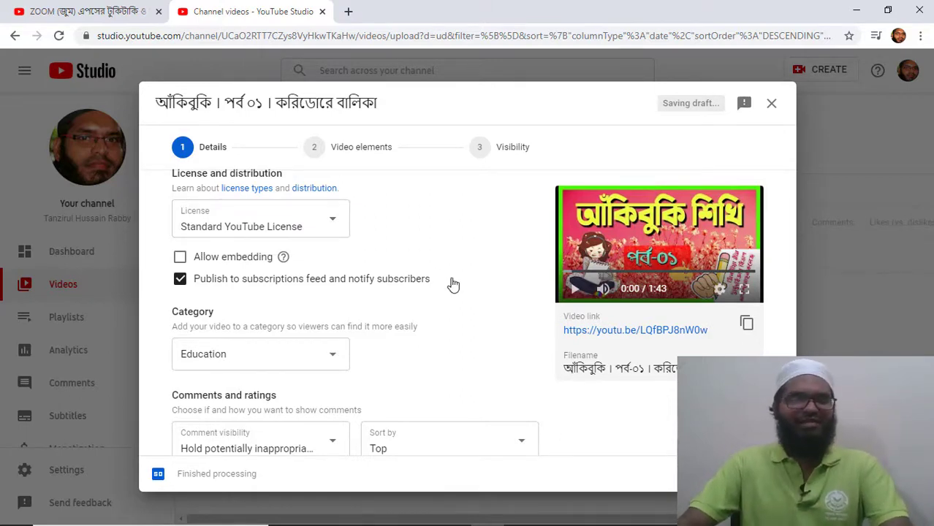
Choose Education as the video category and continue to the video elements stage.
scroll(453, 283, down, 1)
click(326, 305)
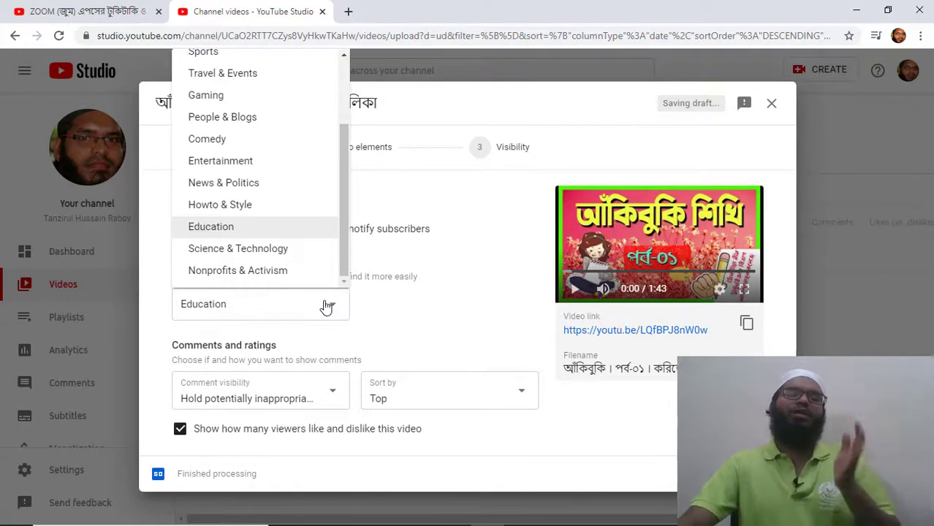
mouse_move(347, 241)
mouse_down()
mouse_move(346, 183)
mouse_move(345, 236)
mouse_up()
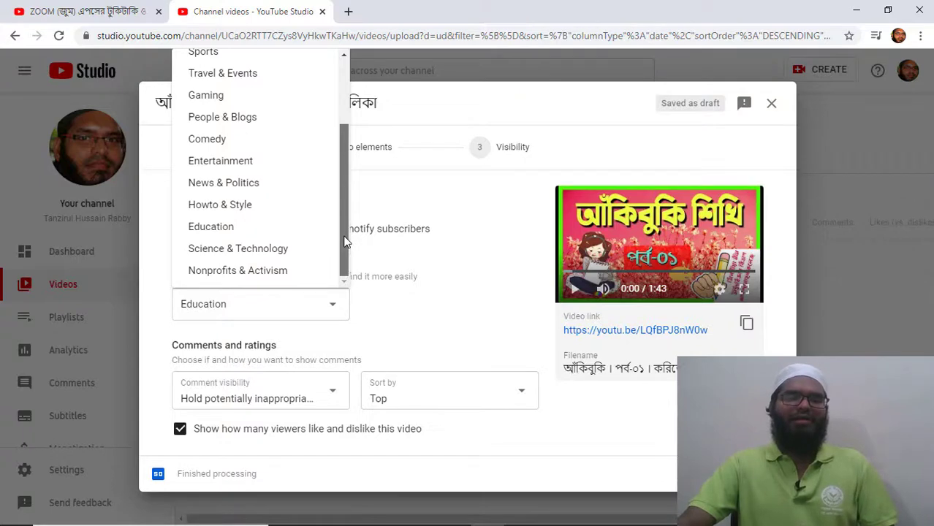
click(253, 227)
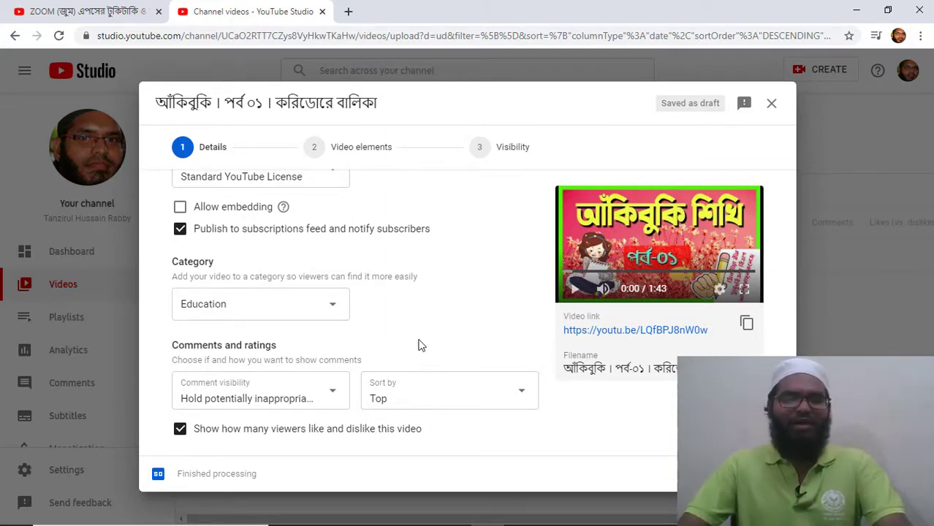
click(767, 473)
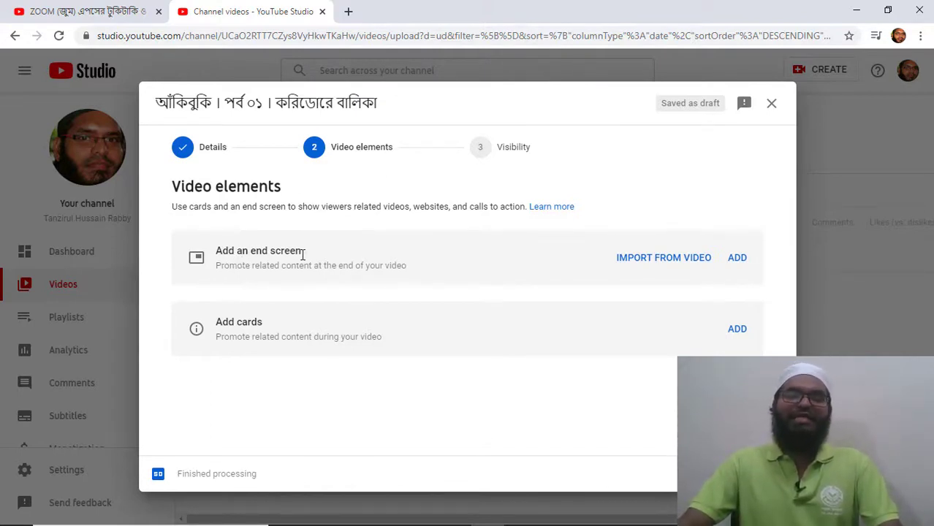
Start an end screen for the video and add a Video element to it.
click(735, 260)
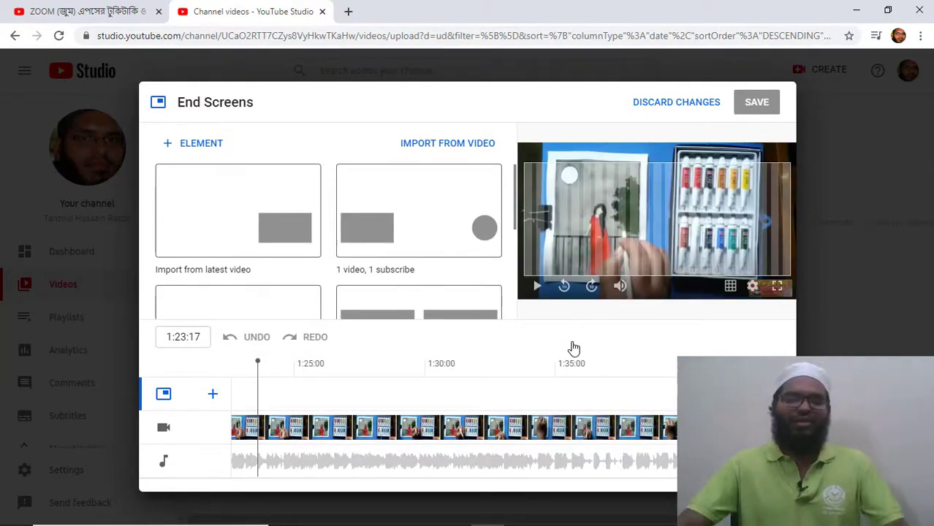
click(640, 369)
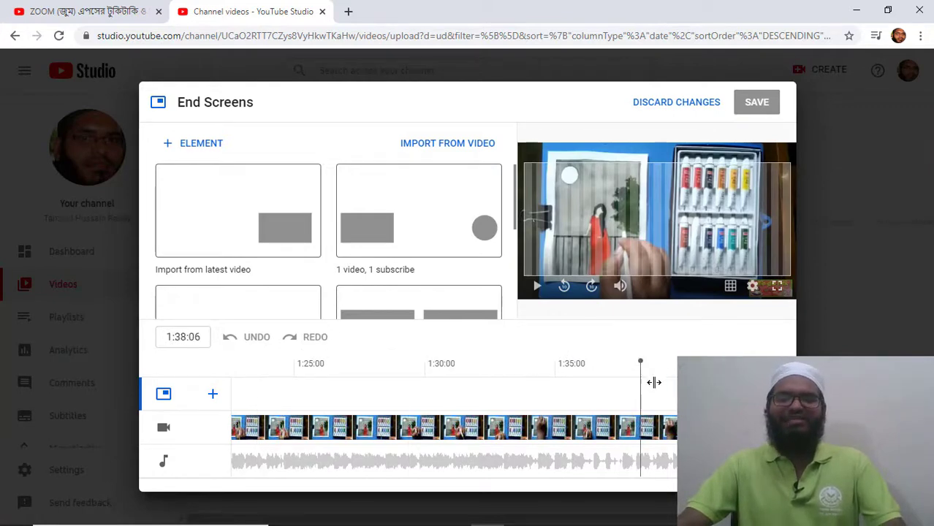
click(206, 150)
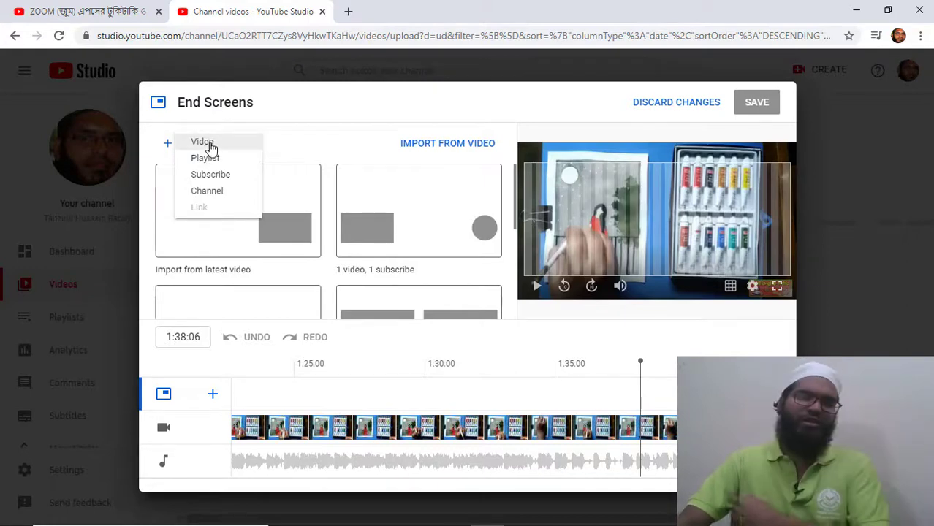
click(203, 143)
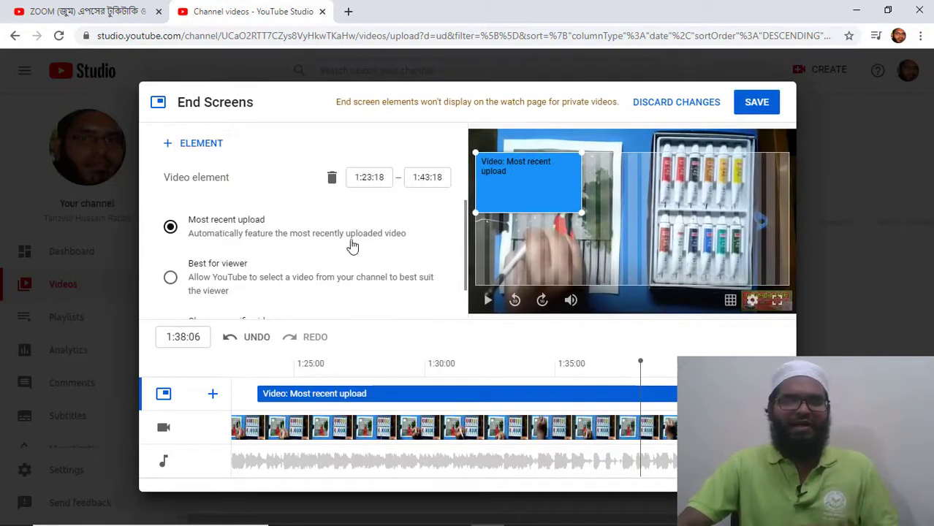
Feature the specific video শিক্ষক ও মেনটরিং in the element, move it to the frame's lower-right corner and save the end screen.
scroll(300, 241, down, 1)
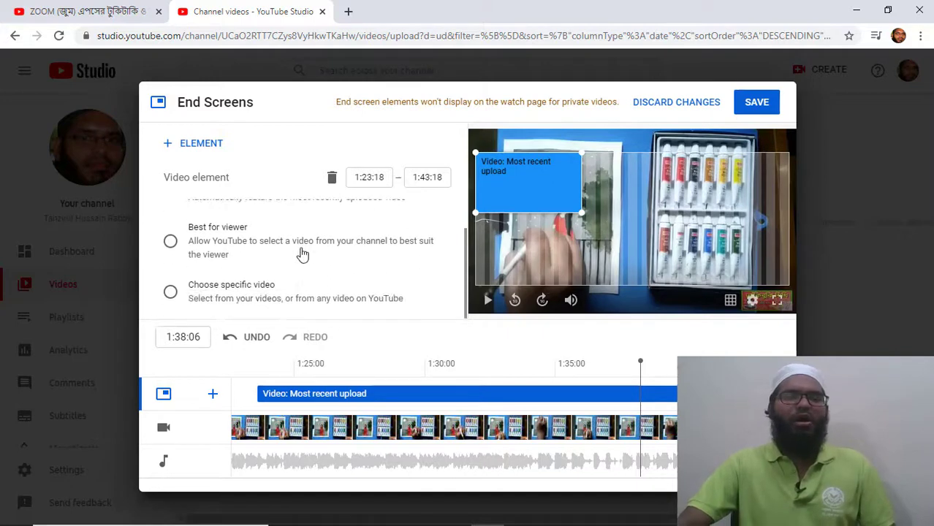
click(170, 292)
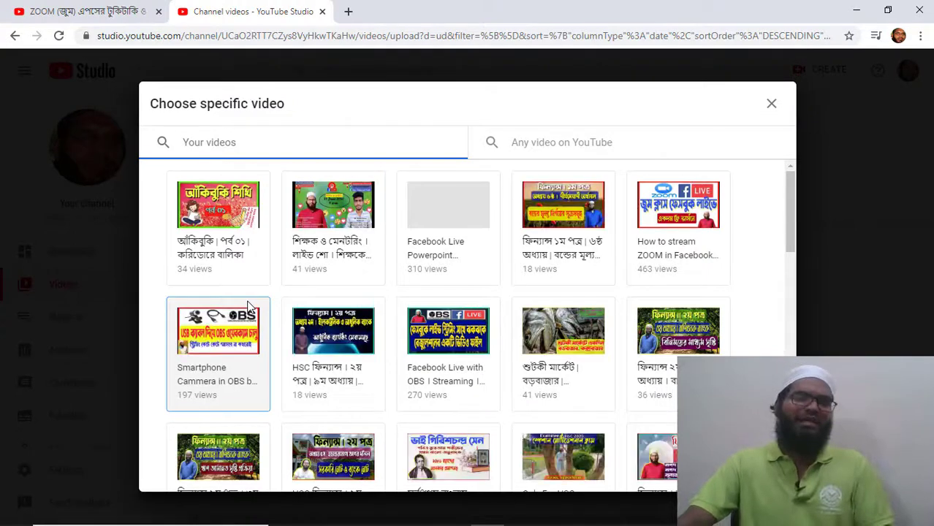
click(368, 219)
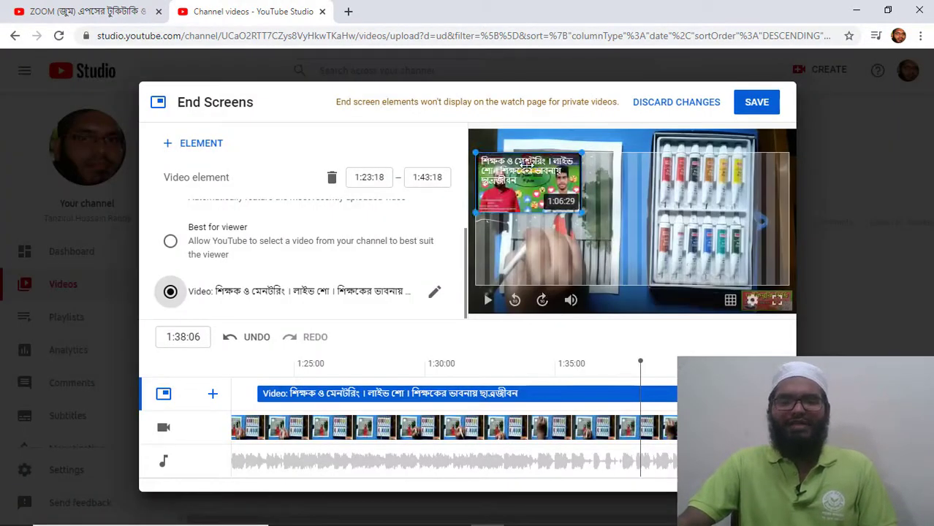
drag(527, 166, 705, 243)
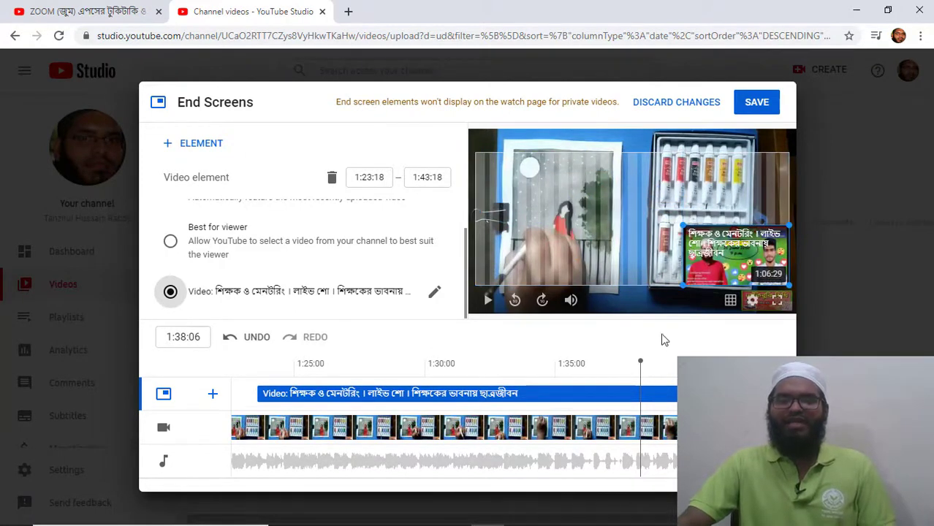
click(756, 102)
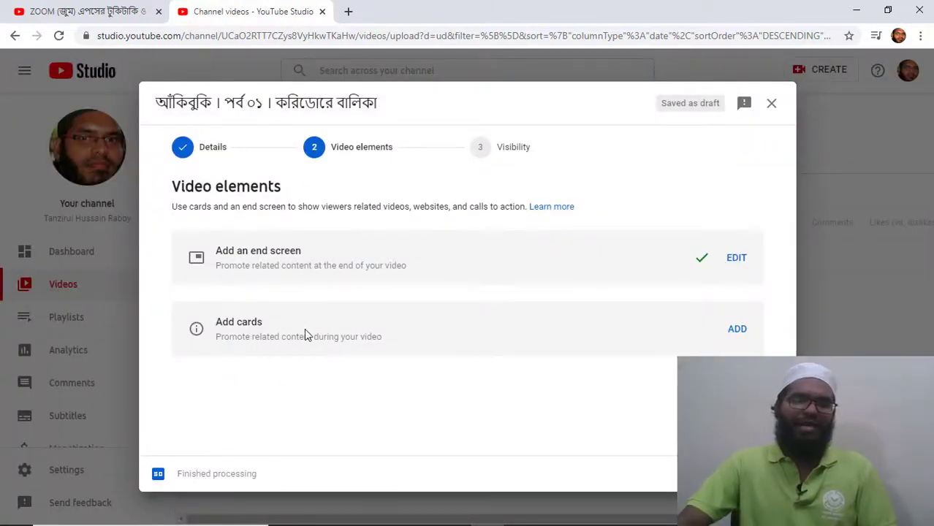
Add a playlist card to the video at 0:05 that promotes the আঁকিবুকি playlist.
click(736, 329)
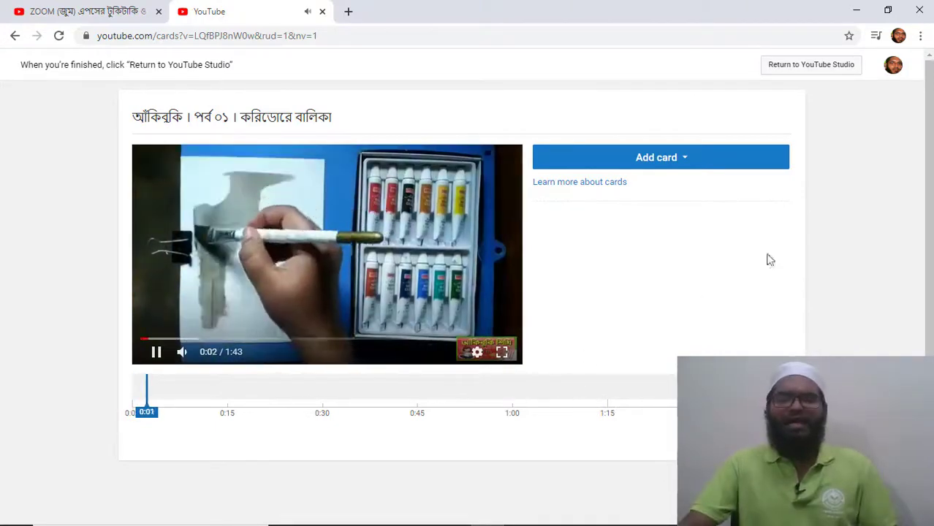
click(692, 168)
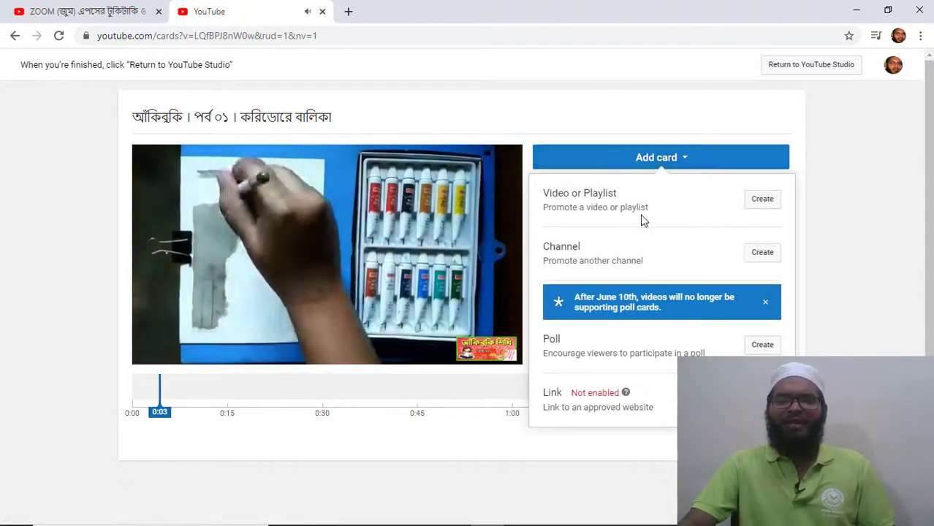
click(761, 200)
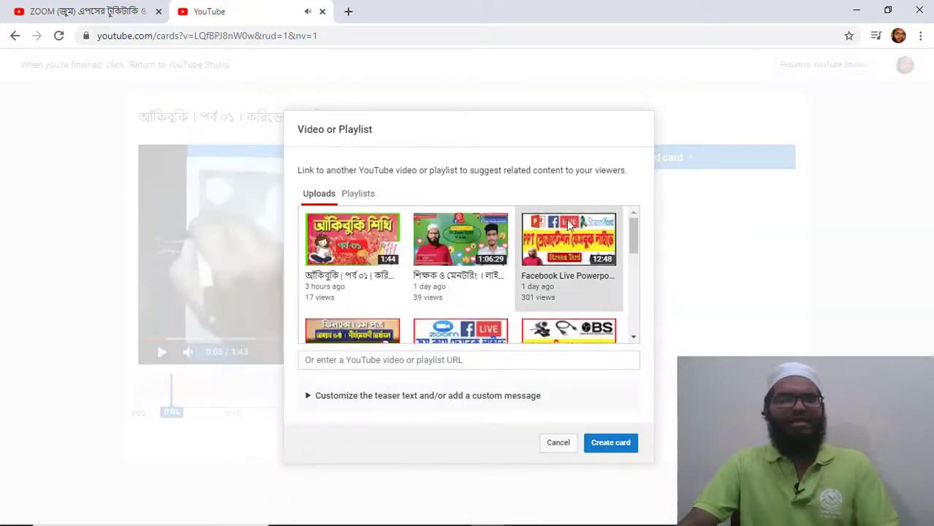
click(356, 194)
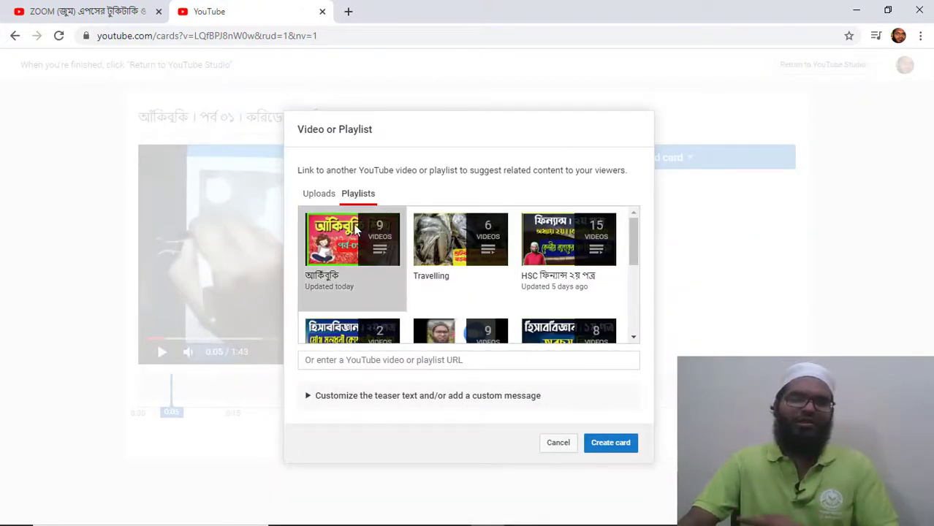
click(605, 443)
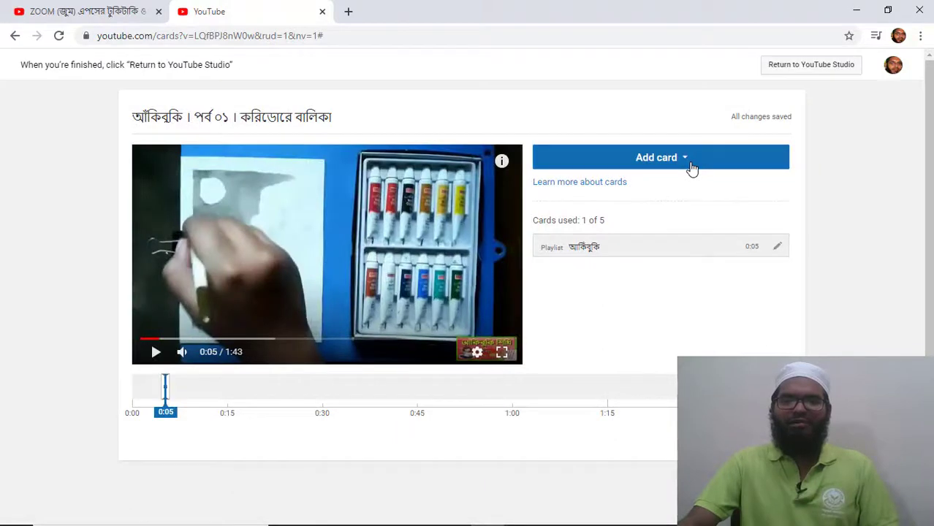
Look at the available card types once more and return to YouTube Studio.
click(690, 165)
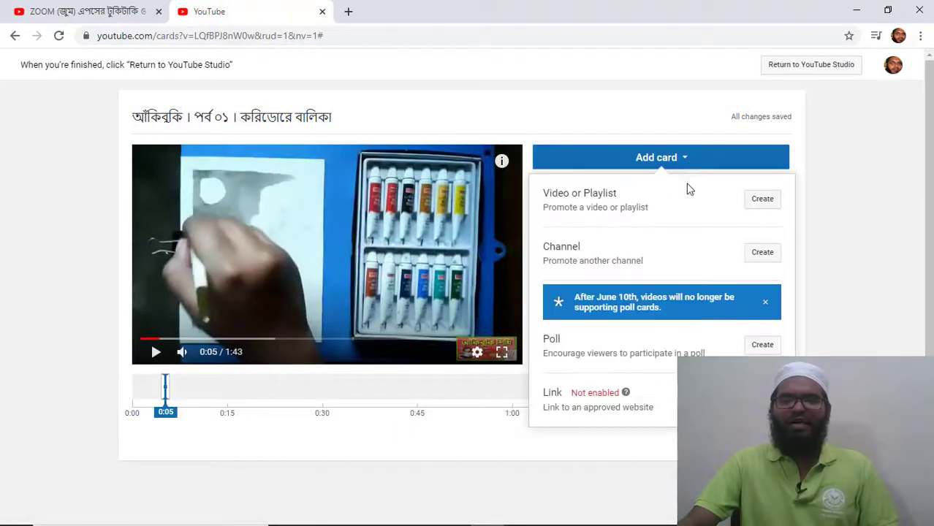
click(870, 209)
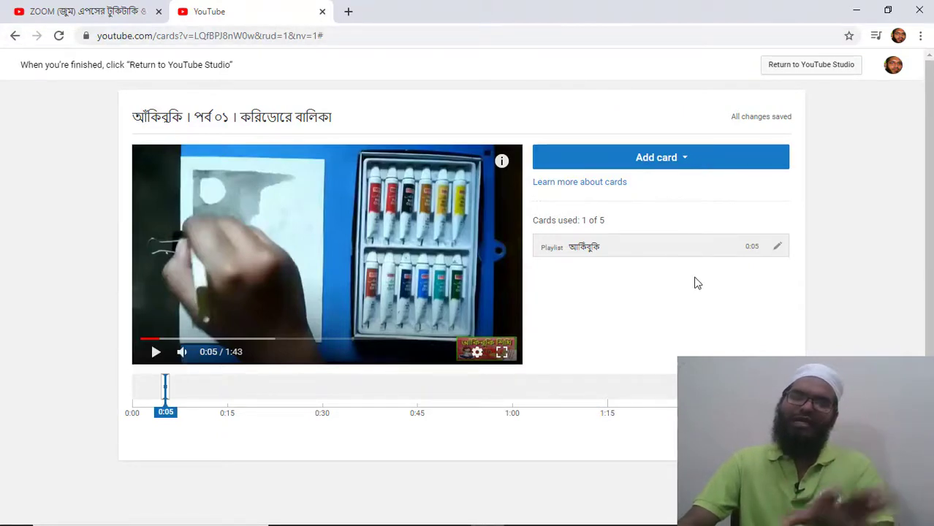
click(807, 66)
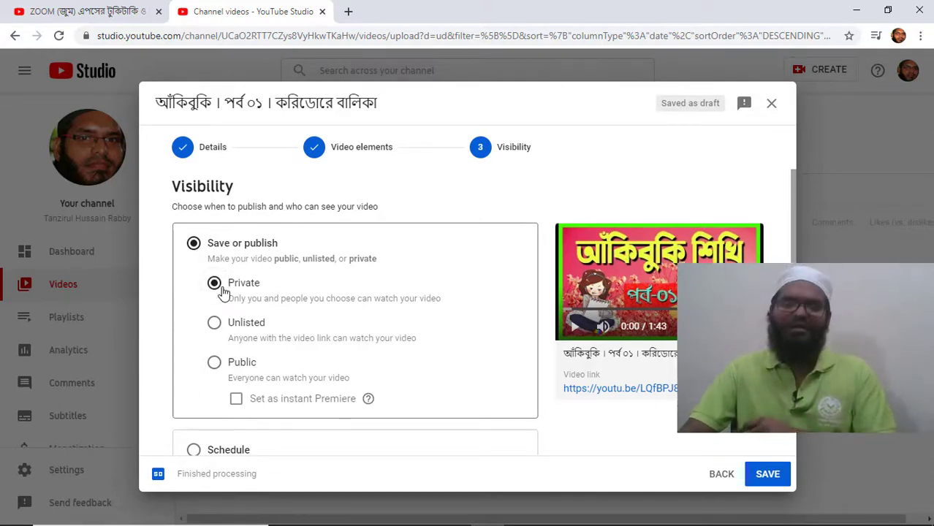
Try the Unlisted visibility option and set the video's visibility to Public.
click(214, 326)
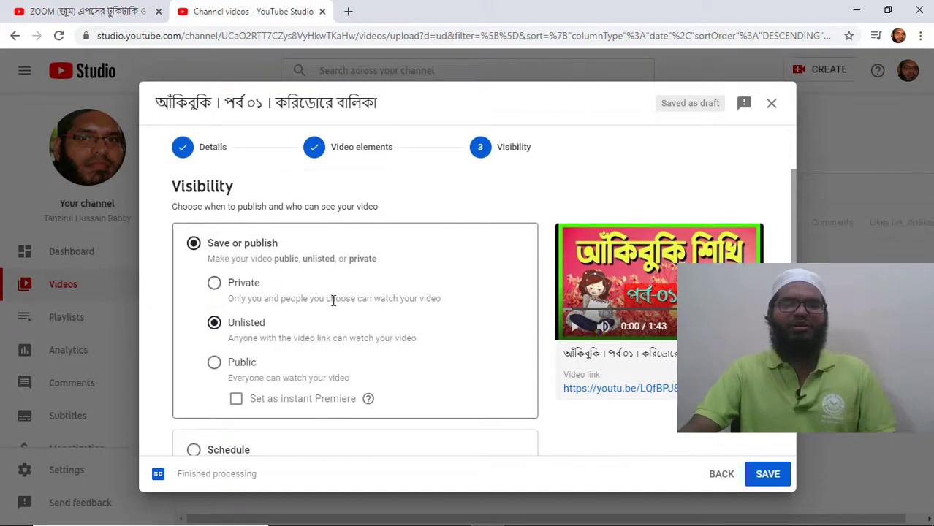
scroll(371, 285, down, 1)
scroll(371, 274, up, 1)
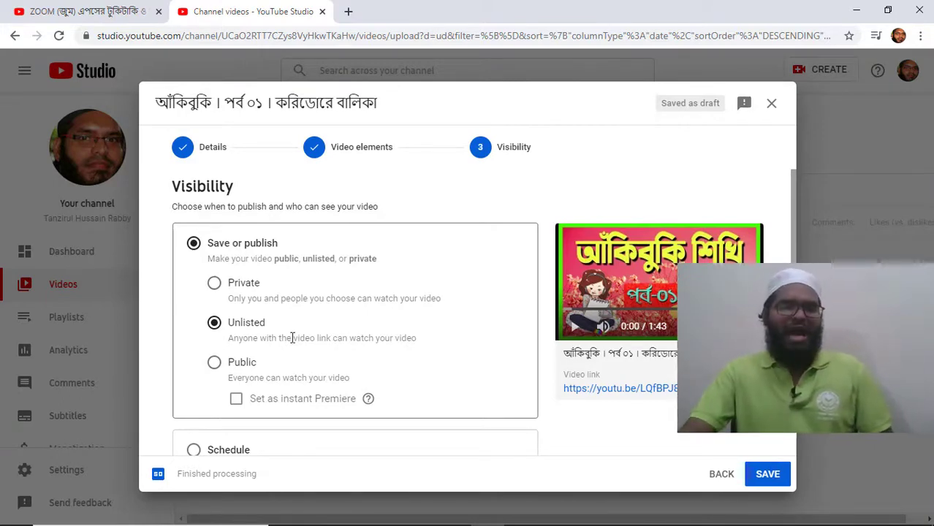
click(215, 362)
scroll(429, 320, down, 1)
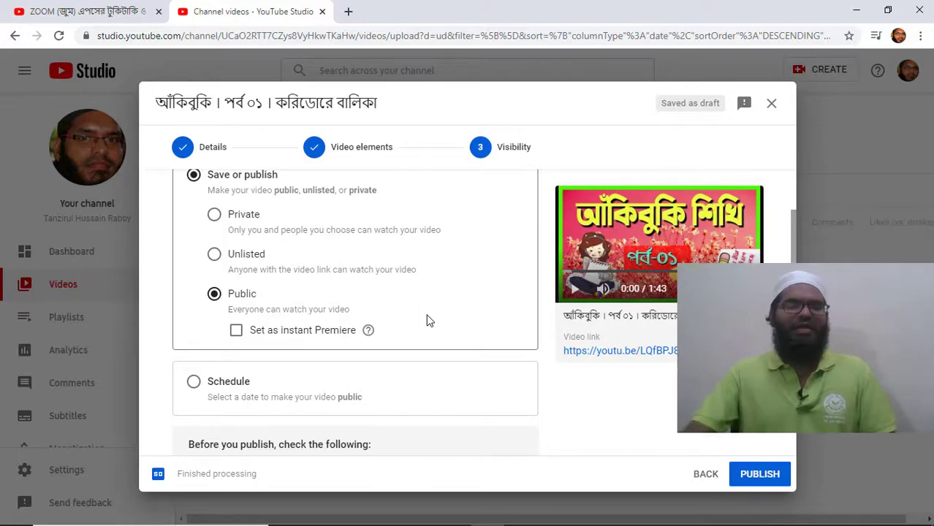
Try the Schedule option for making the video public on a chosen date.
click(195, 383)
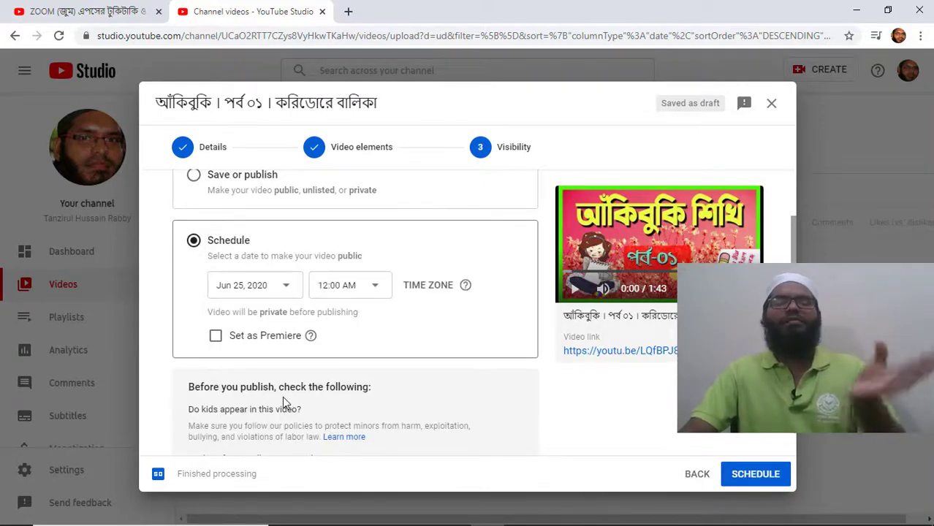
scroll(288, 377, up, 1)
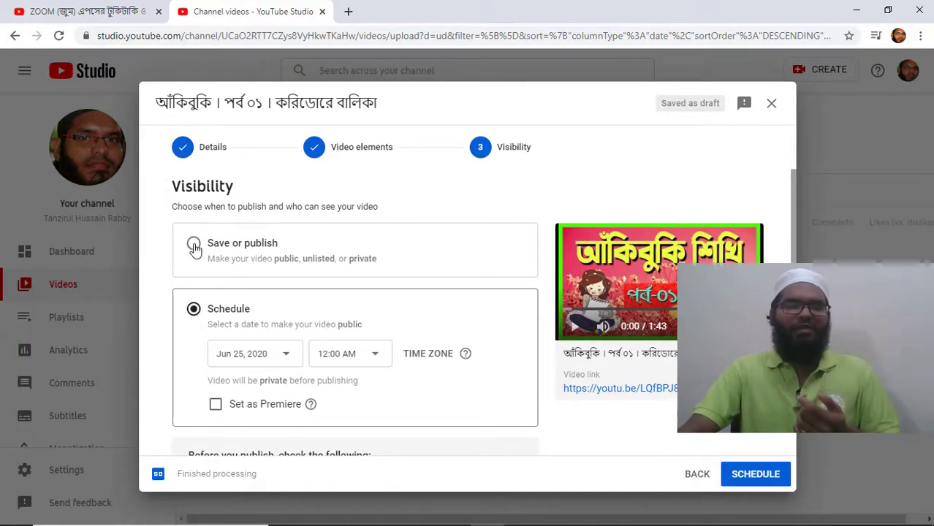
scroll(256, 333, down, 2)
scroll(263, 342, up, 2)
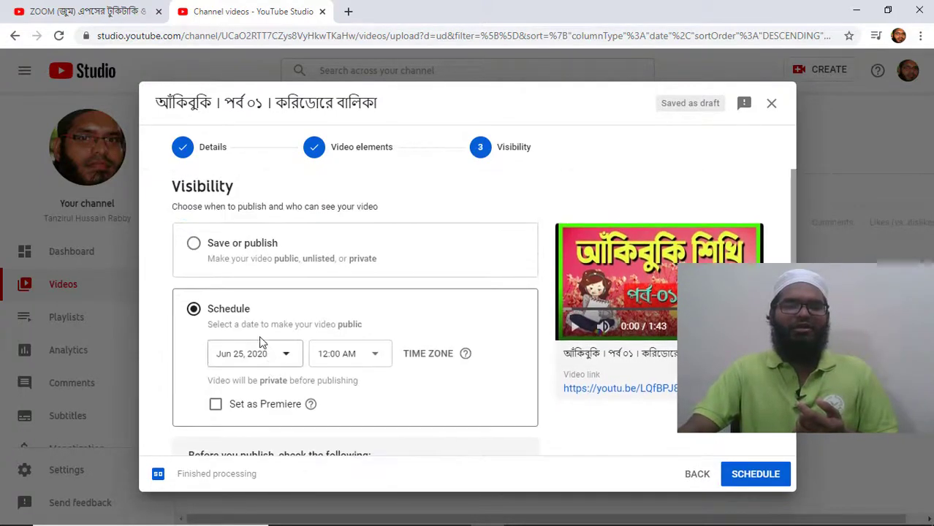
Switch back to Save or publish with Public visibility and publish the video.
click(193, 244)
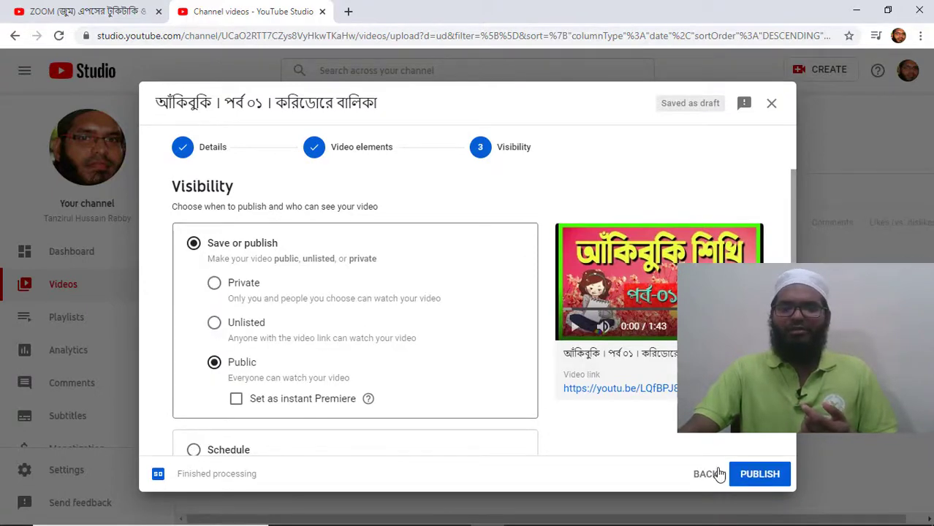
click(742, 475)
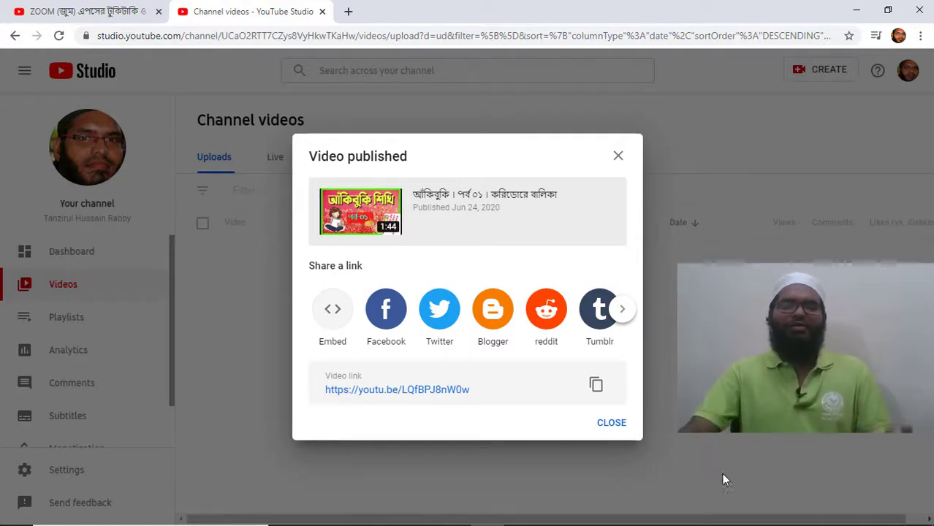
Highlight the published video's share link and close the Video published dialog.
drag(472, 391, 323, 396)
click(323, 401)
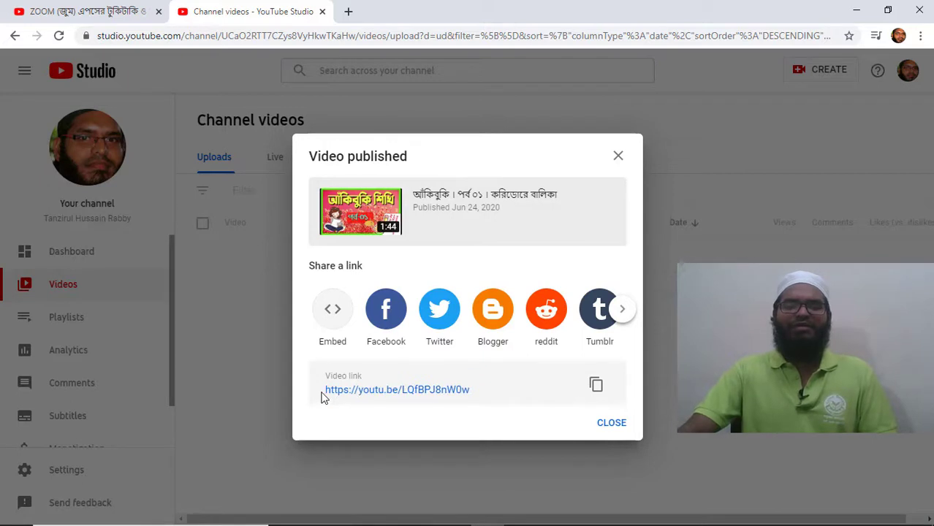
drag(471, 392, 358, 391)
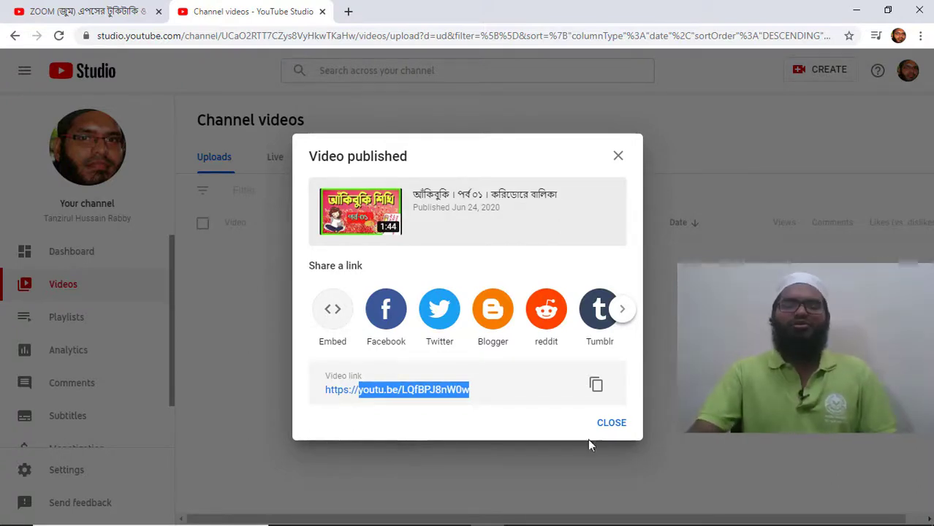
click(611, 423)
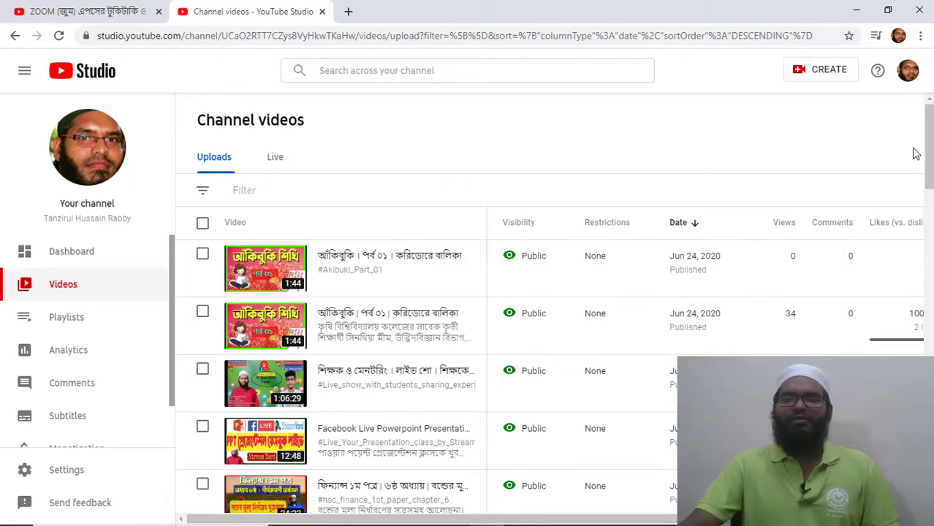
Go to the channel's public page and play the newest আঁকিবুকি পর্ব ০১ upload.
click(908, 73)
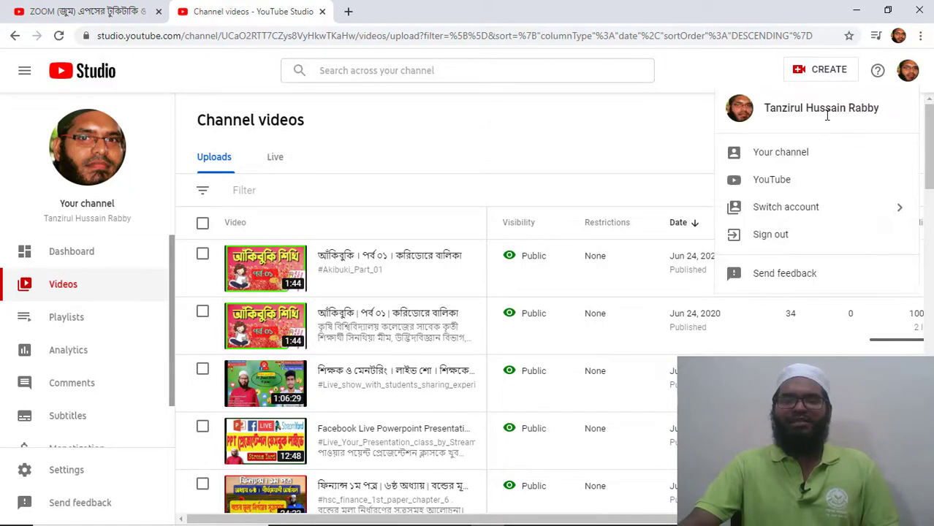
click(789, 153)
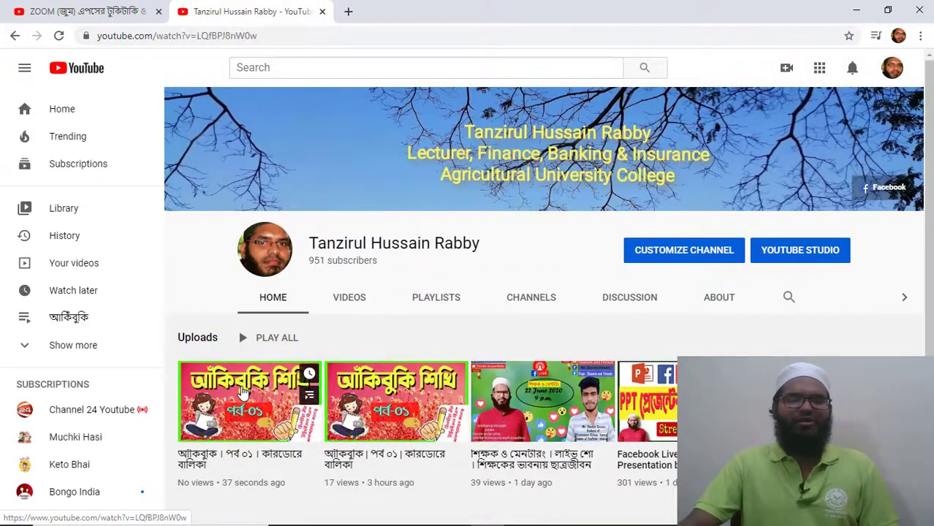
click(243, 392)
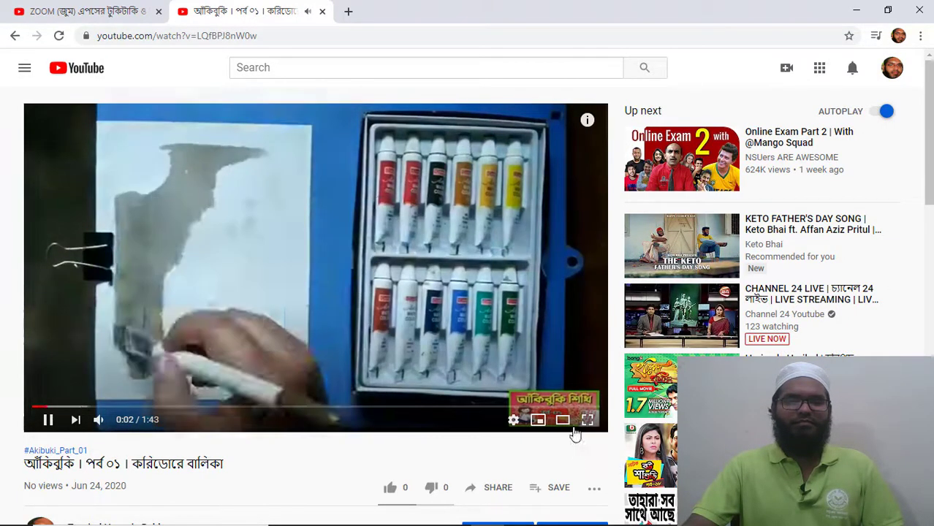
Raise the system volume to 100 and increase the video player's volume.
key(XF86AudioRaiseVolume)
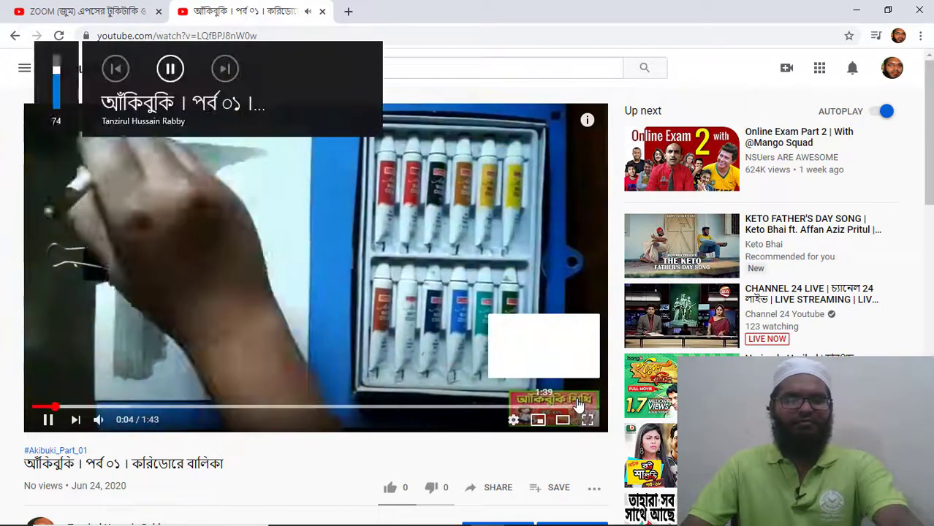
key(XF86AudioRaiseVolume)
key(XF86AudioRaiseVolume)
key(XF86AudioRaiseVolume)
key(XF86AudioRaiseVolume)
key(XF86AudioRaiseVolume)
key(XF86AudioRaiseVolume)
key(XF86AudioRaiseVolume)
key(XF86AudioRaiseVolume)
key(XF86AudioRaiseVolume)
key(XF86AudioRaiseVolume)
key(XF86AudioRaiseVolume)
key(XF86AudioRaiseVolume)
key(XF86AudioRaiseVolume)
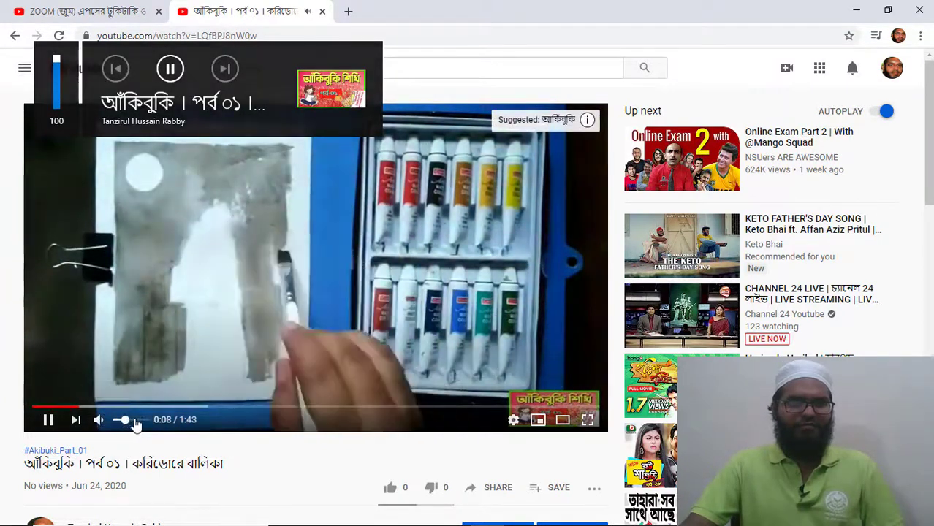
click(135, 422)
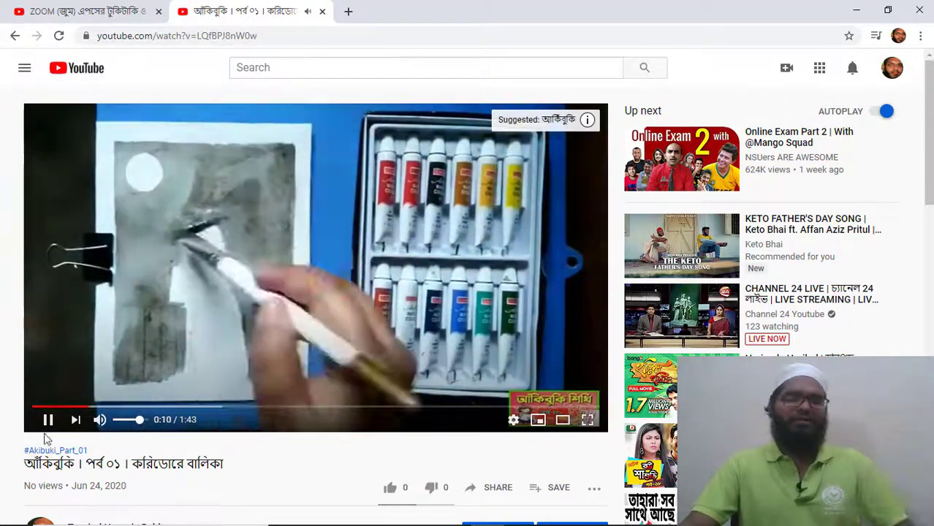